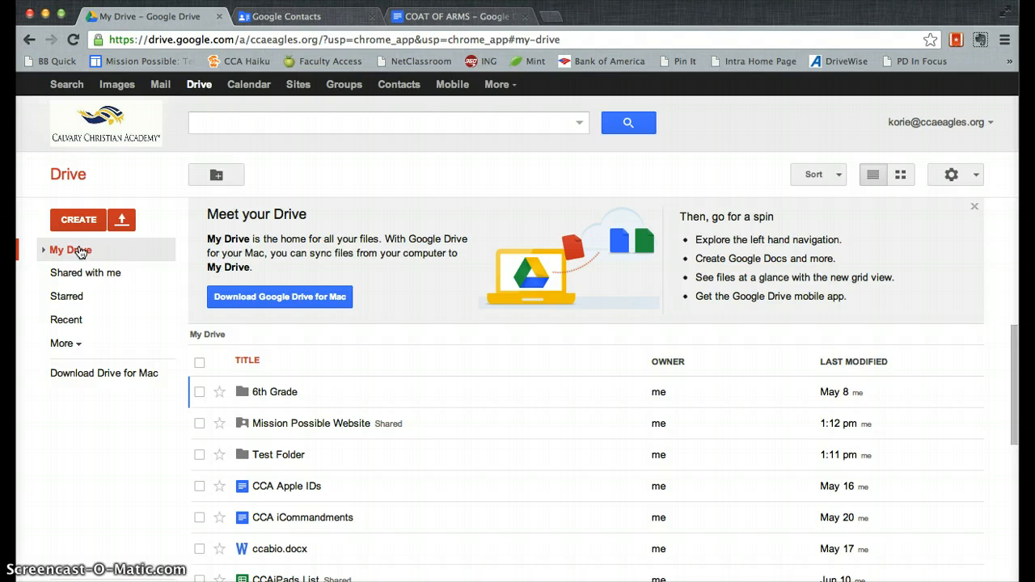
Step: Expand My Drive to list the 6th Grade, Mission Possible Website and Test Folder folders
{"action": "left_click", "coordinate": [63, 253]}
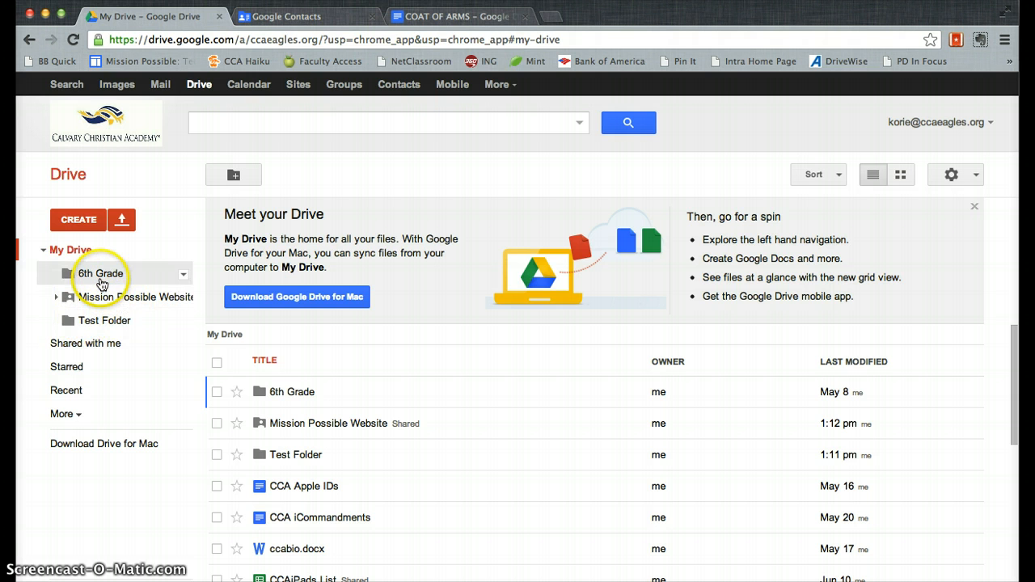
Step: Expand Mission Possible Website to show its Level 1–4 subfolders, then remove Test Folder to the Trash
{"action": "left_click", "coordinate": [54, 299]}
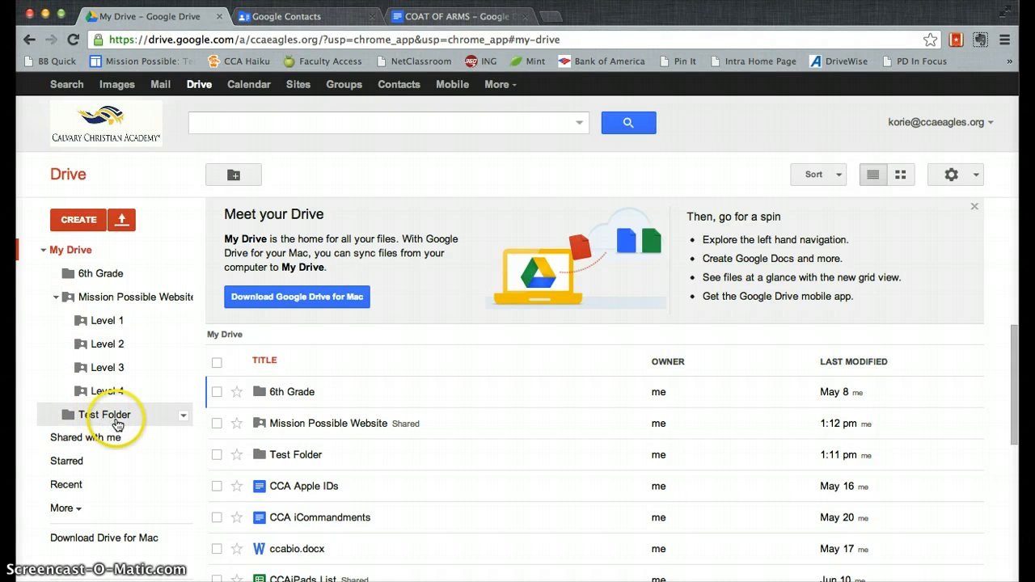
{"action": "left_click", "coordinate": [183, 417]}
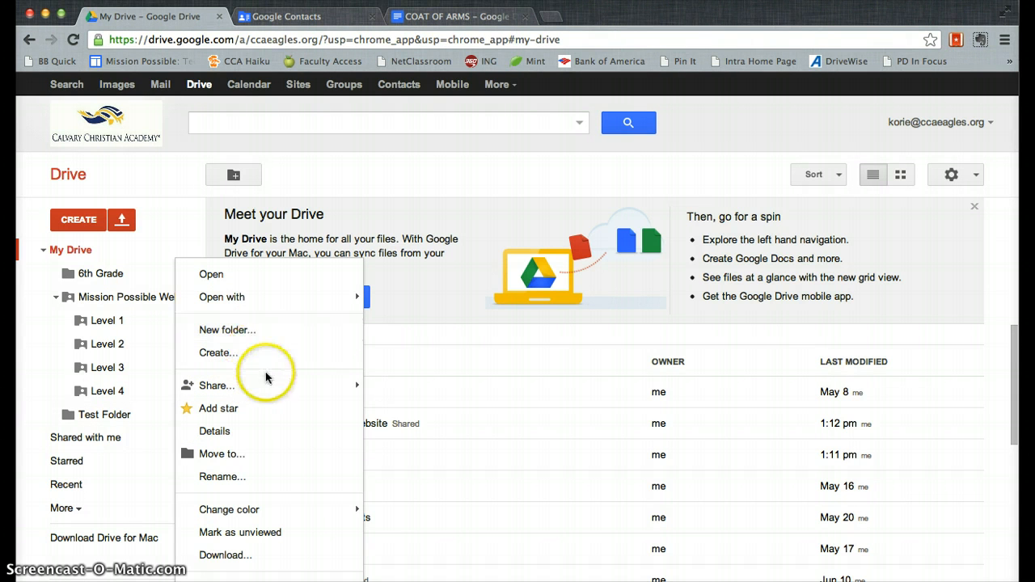
{"action": "mouse_move", "coordinate": [267, 388]}
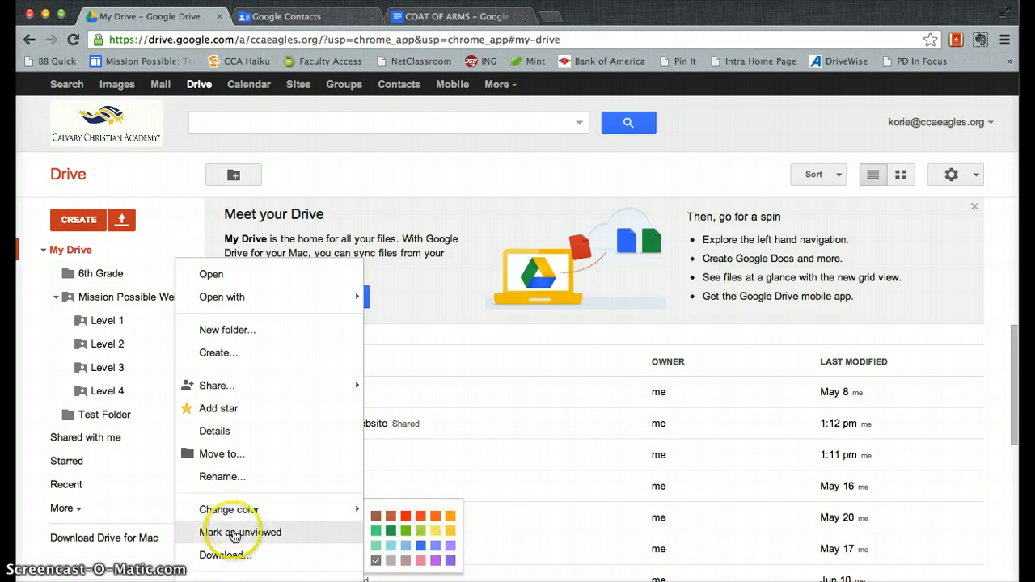
{"action": "mouse_move", "coordinate": [242, 501]}
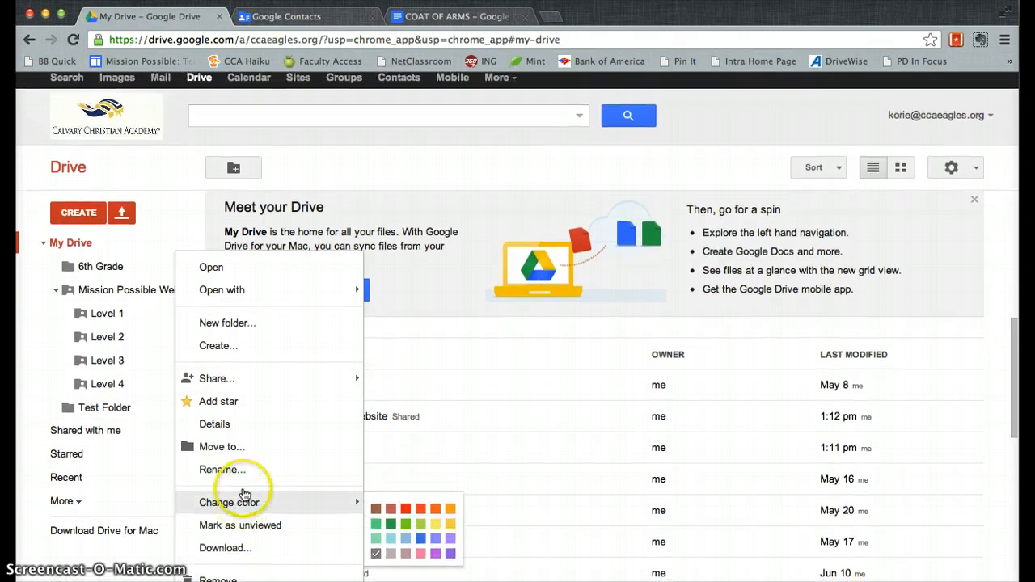
{"action": "left_click", "coordinate": [219, 577]}
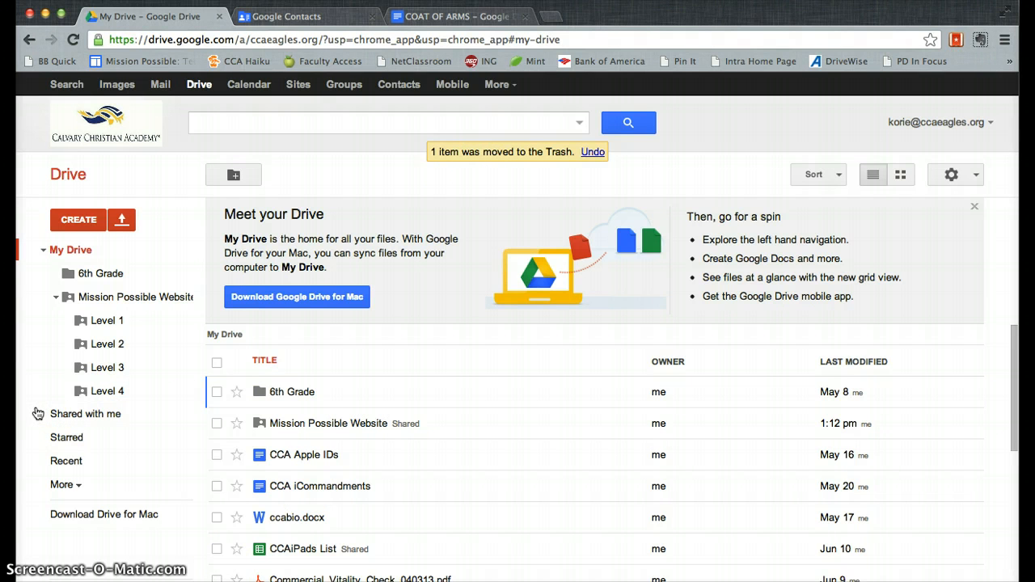
Step: Create a new folder named 'Test Folder' in My Drive
{"action": "left_click", "coordinate": [81, 223]}
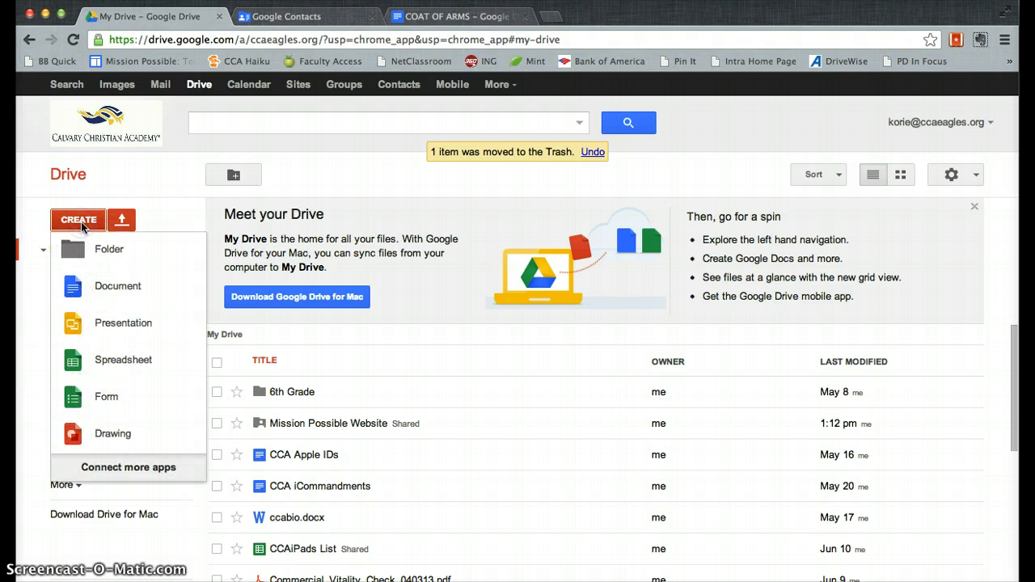
{"action": "left_click", "coordinate": [81, 247]}
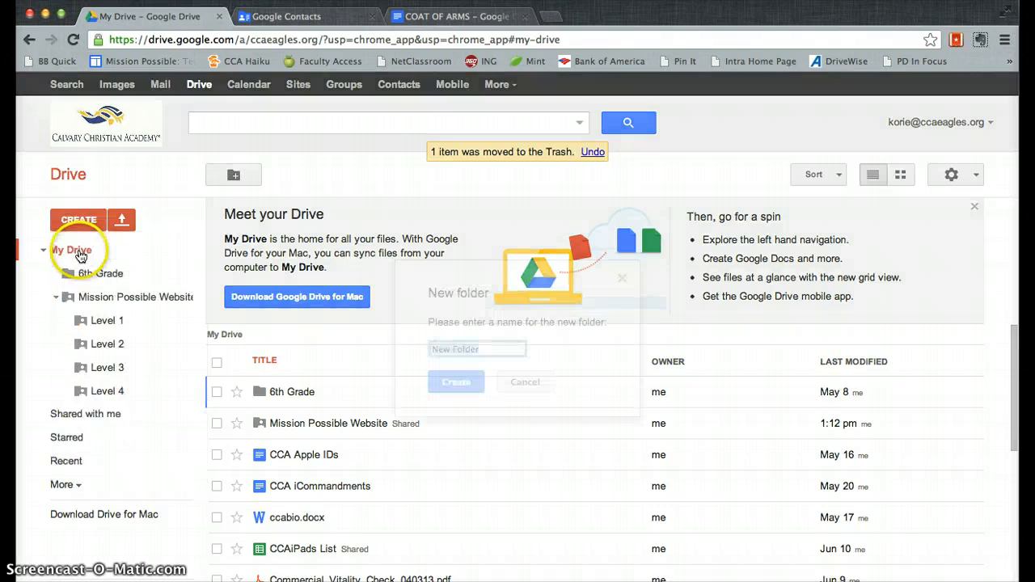
{"action": "type", "text": "Test folder"}
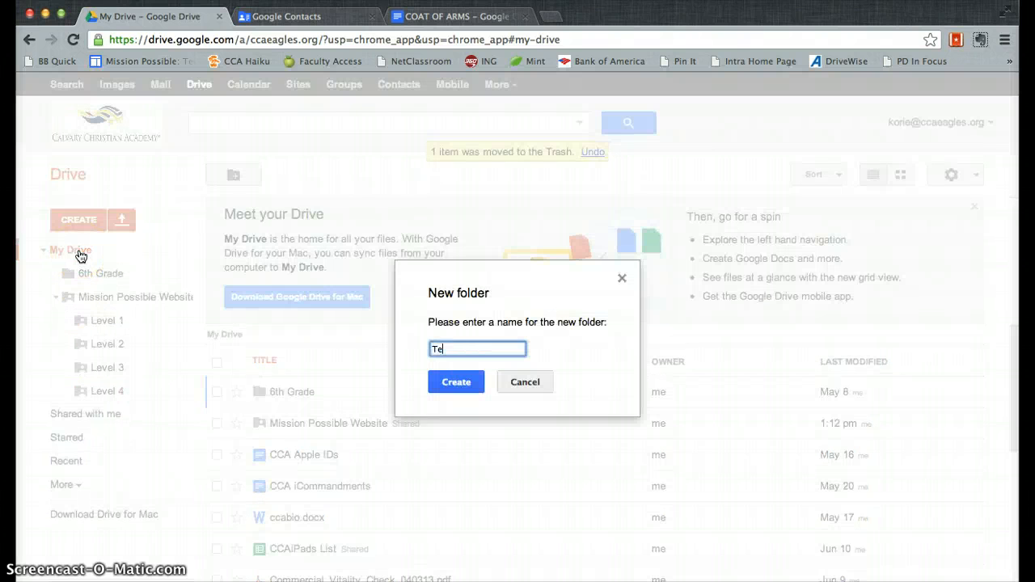
{"action": "key", "text": "BackSpace"}
{"action": "key", "text": "BackSpace"}
{"action": "key", "text": "BackSpace"}
{"action": "key", "text": "BackSpace"}
{"action": "key", "text": "BackSpace"}
{"action": "key", "text": "BackSpace"}
{"action": "type", "text": "Folder"}
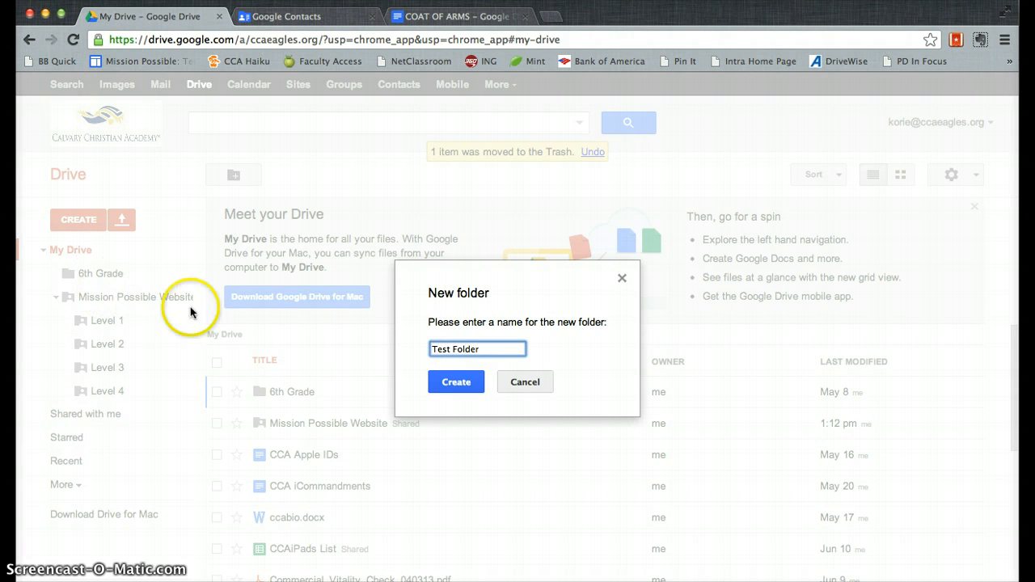
{"action": "left_click", "coordinate": [443, 381]}
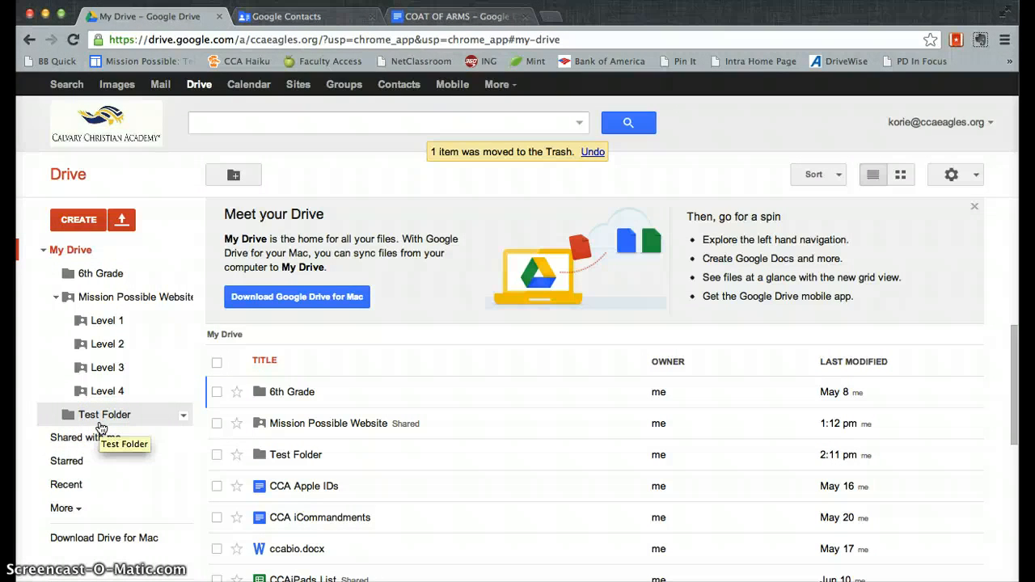
Step: Move Test Folder through 6th Grade and Mission Possible Website, then back into My Drive, confirming the move
{"action": "left_click_drag", "start_coordinate": [90, 415], "coordinate": [102, 275]}
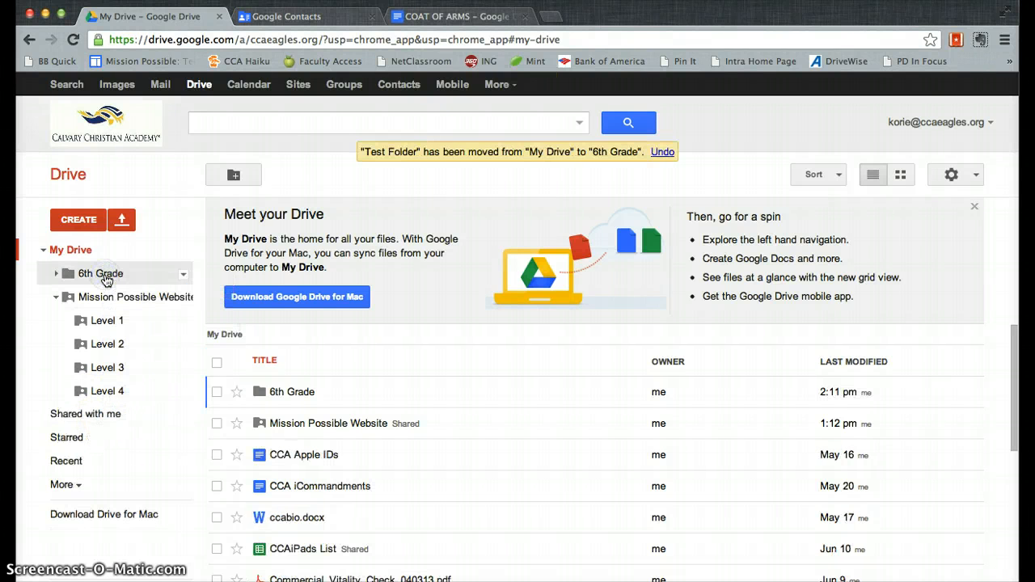
{"action": "left_click", "coordinate": [56, 276]}
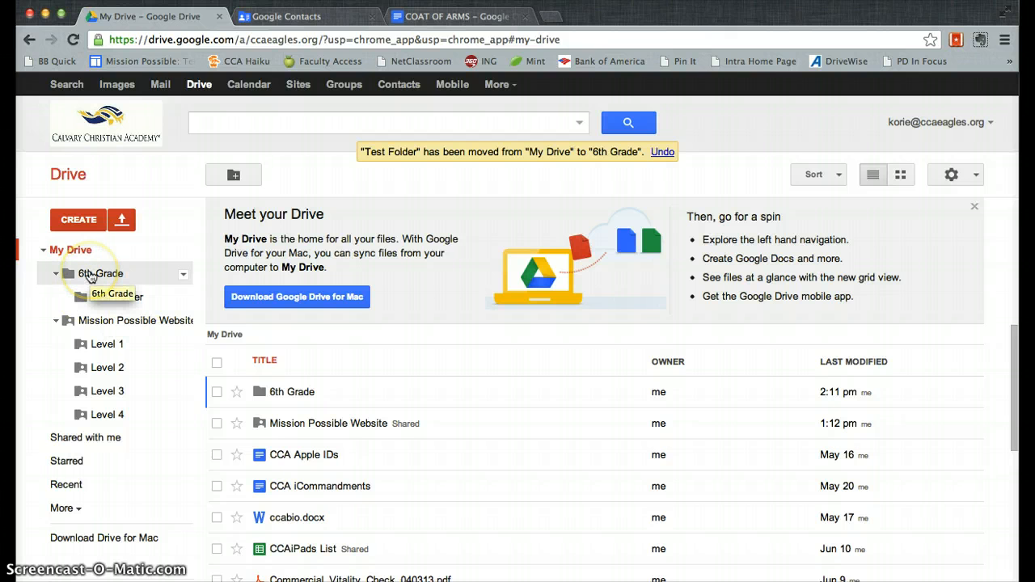
{"action": "left_click_drag", "start_coordinate": [132, 296], "coordinate": [110, 325]}
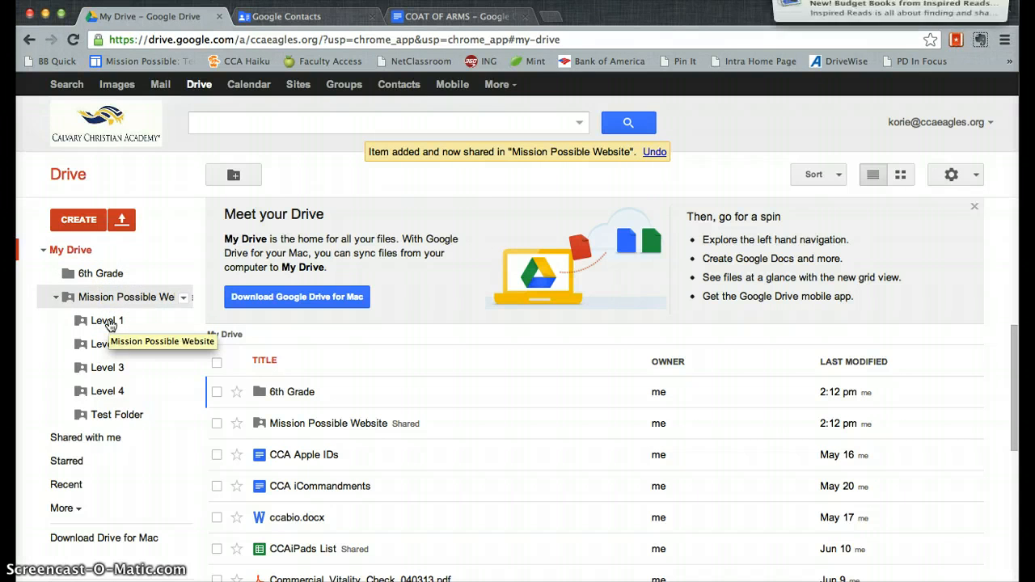
{"action": "left_click", "coordinate": [115, 424]}
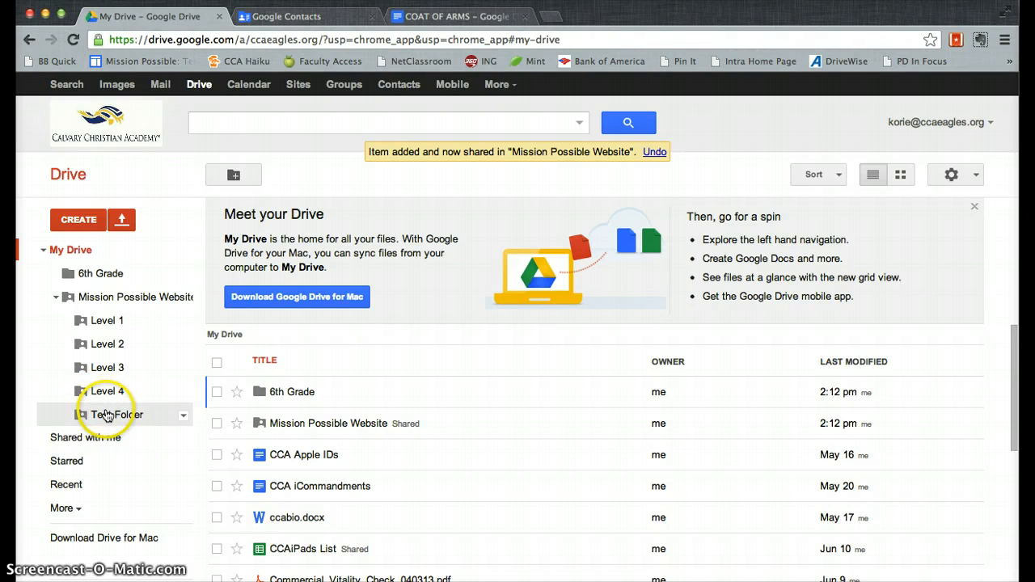
{"action": "left_click_drag", "start_coordinate": [107, 415], "coordinate": [59, 249]}
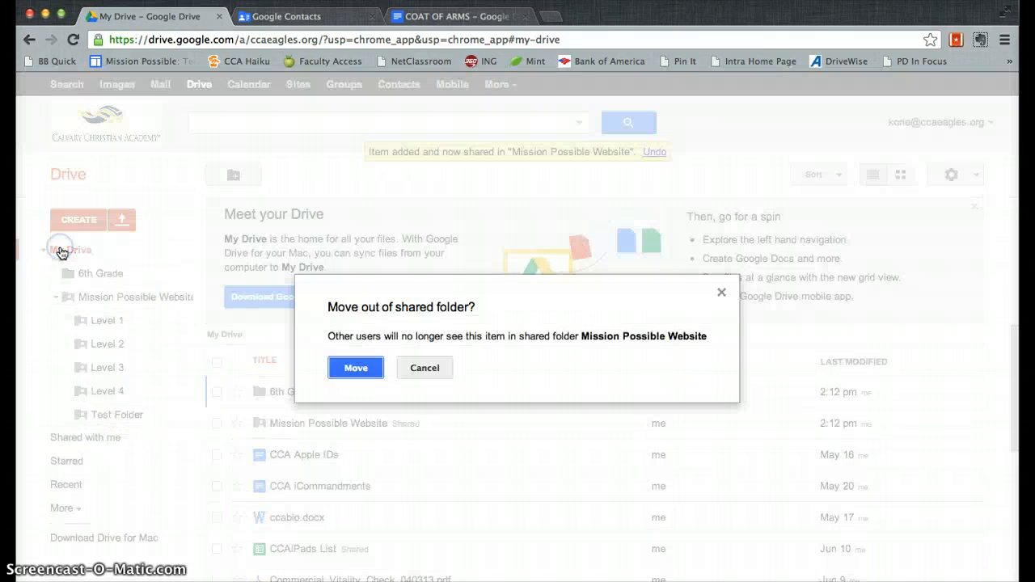
{"action": "left_click", "coordinate": [356, 368]}
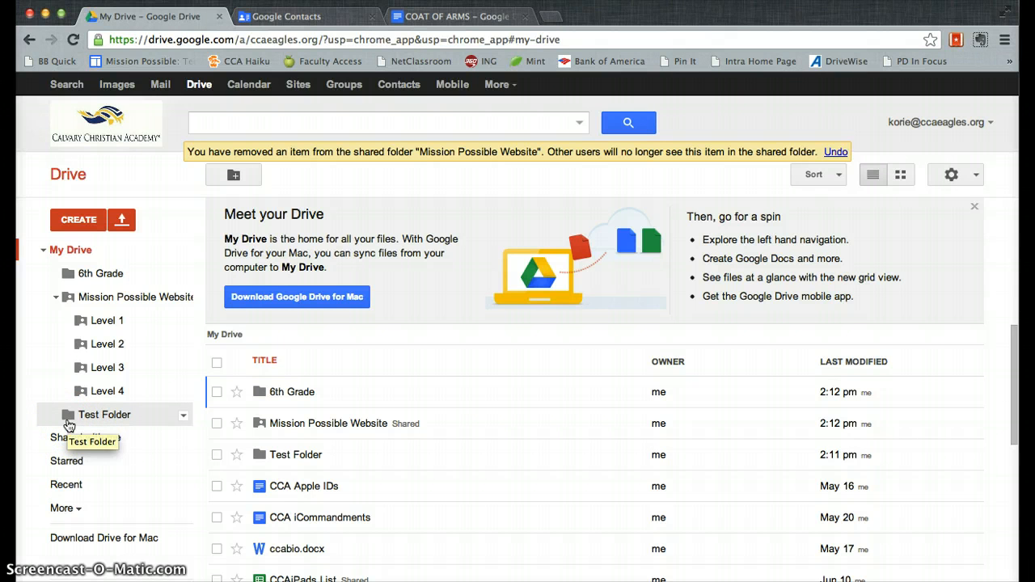
Step: Rename Test Folder to 'History Block 1'
{"action": "left_click", "coordinate": [182, 415]}
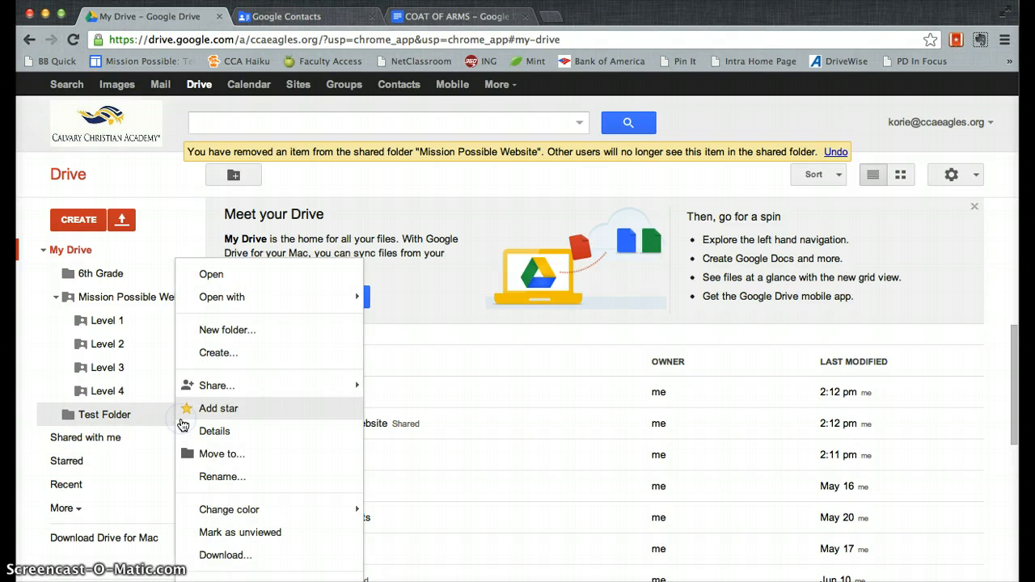
{"action": "left_click", "coordinate": [231, 477]}
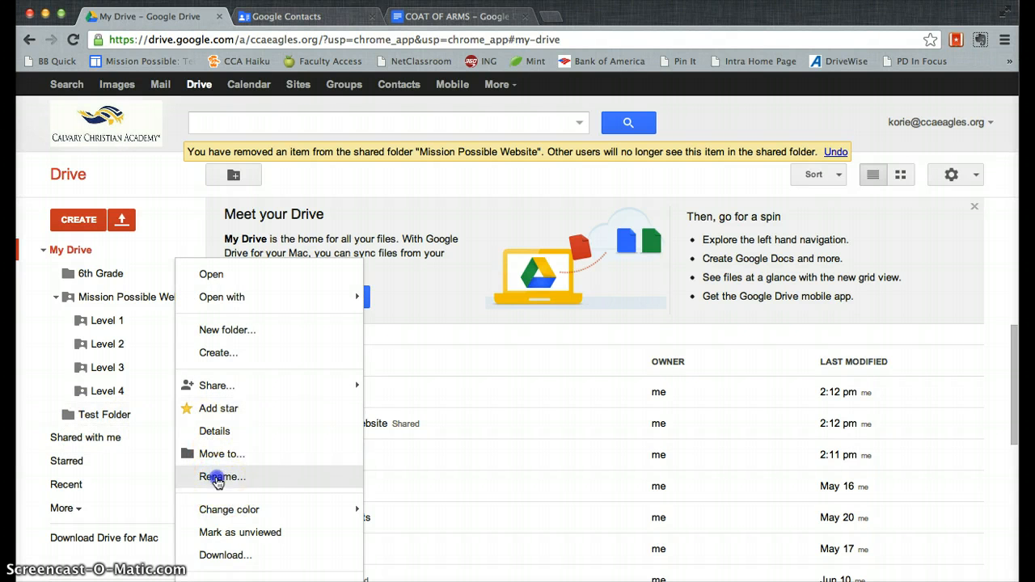
{"action": "type", "text": "History"}
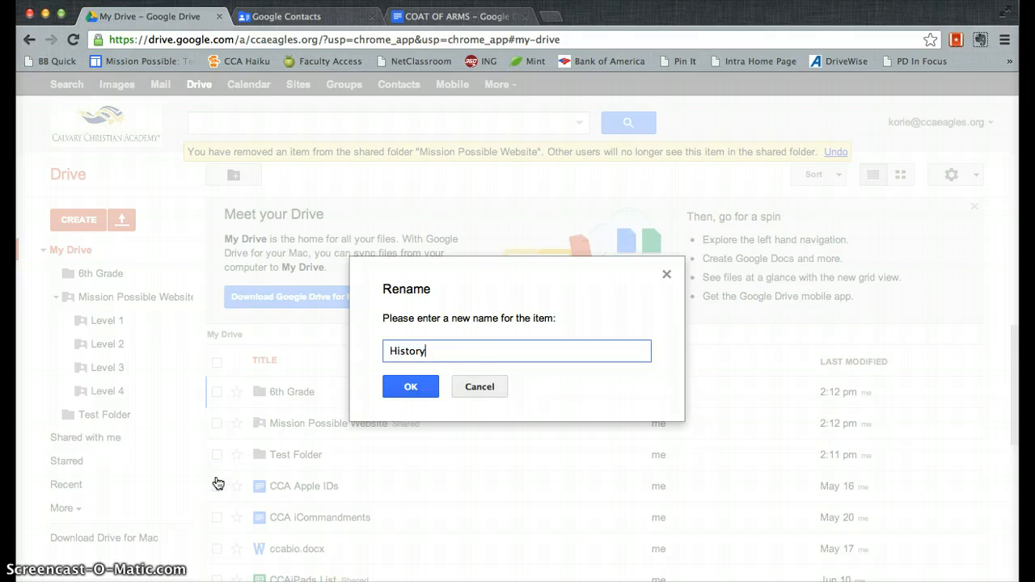
{"action": "type", "text": " Block 1"}
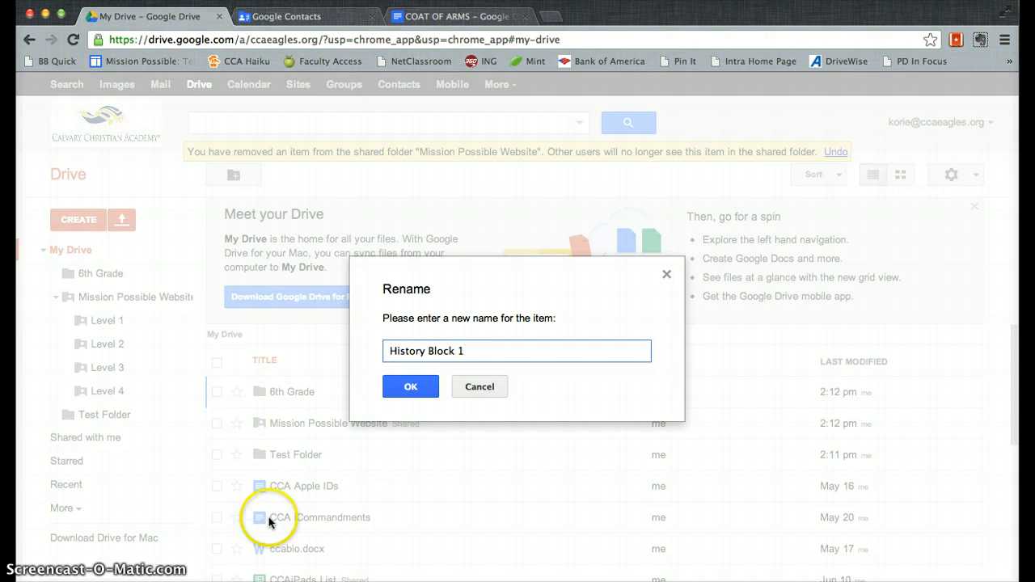
{"action": "left_click", "coordinate": [408, 386]}
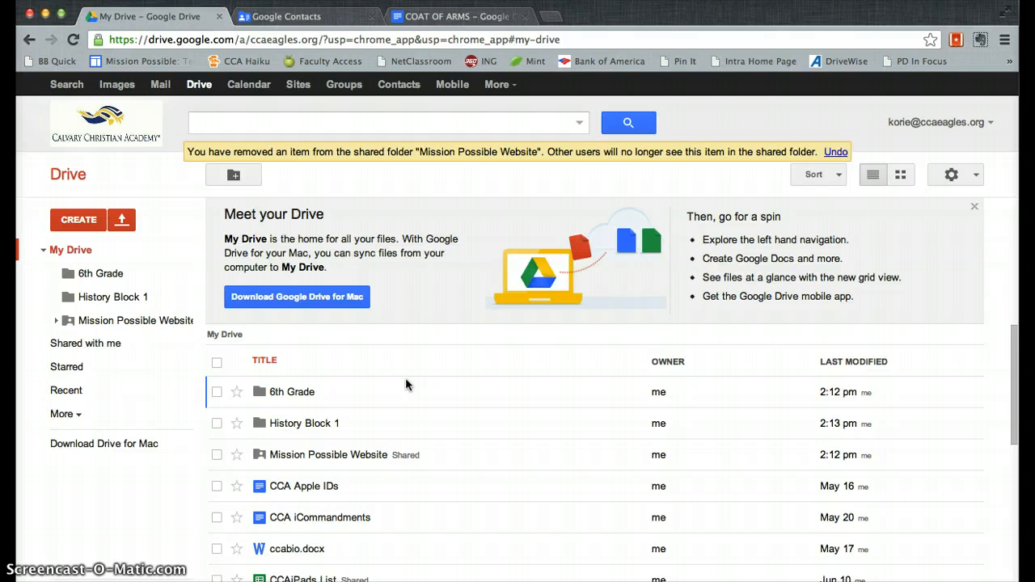
Step: Open History Block 1's sharing settings and copy its share link
{"action": "left_click", "coordinate": [182, 299]}
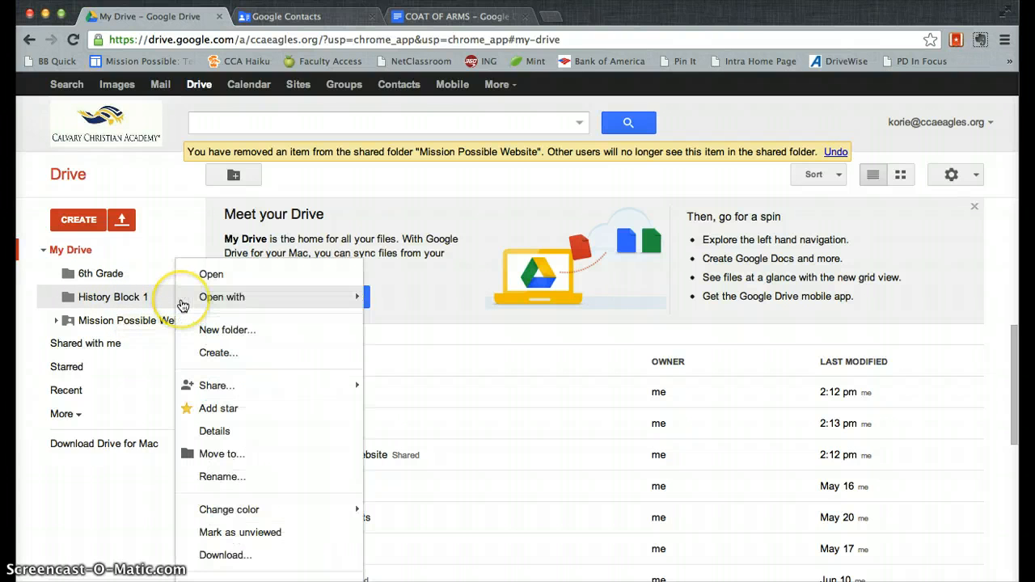
{"action": "mouse_move", "coordinate": [231, 389]}
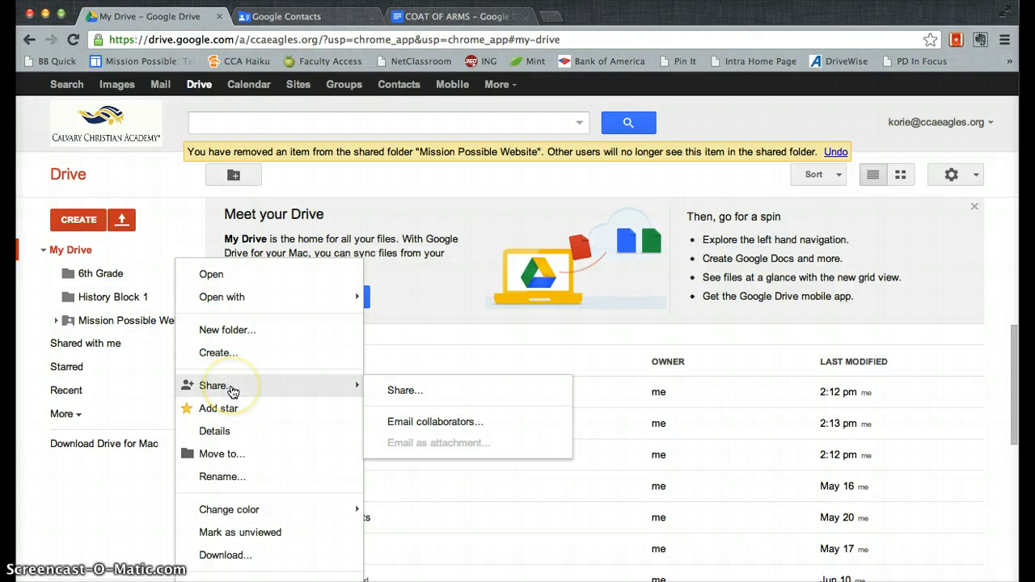
{"action": "left_click", "coordinate": [401, 390]}
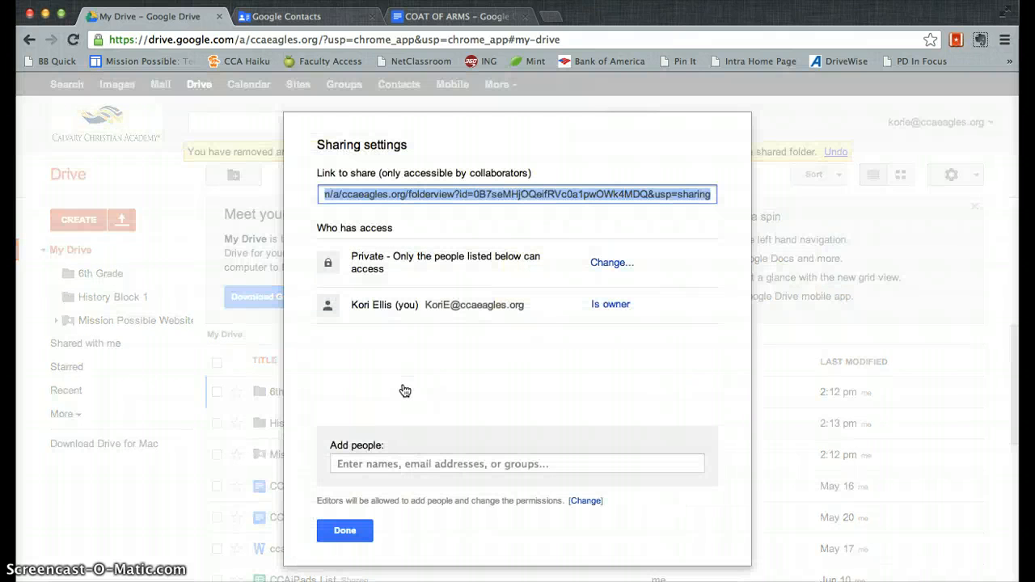
{"action": "right_click", "coordinate": [507, 196]}
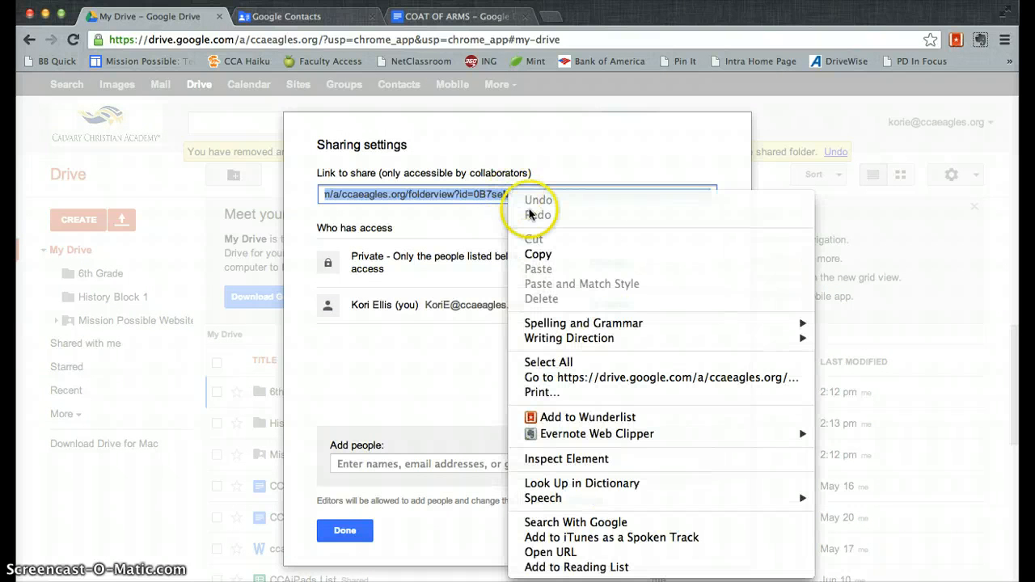
{"action": "left_click", "coordinate": [539, 256]}
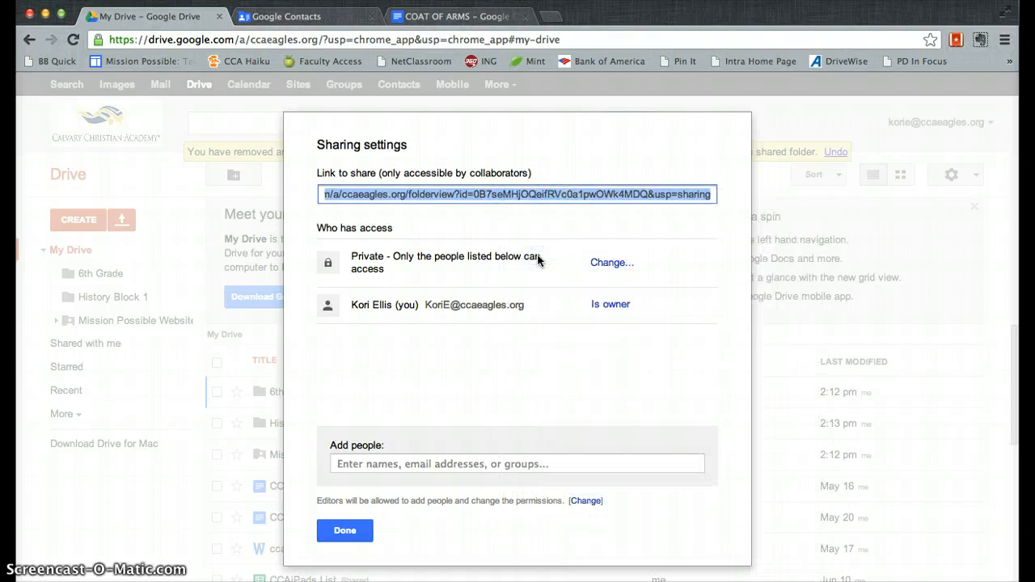
Step: Change the folder's visibility to 'Anyone with the link' and save it
{"action": "left_click", "coordinate": [613, 263]}
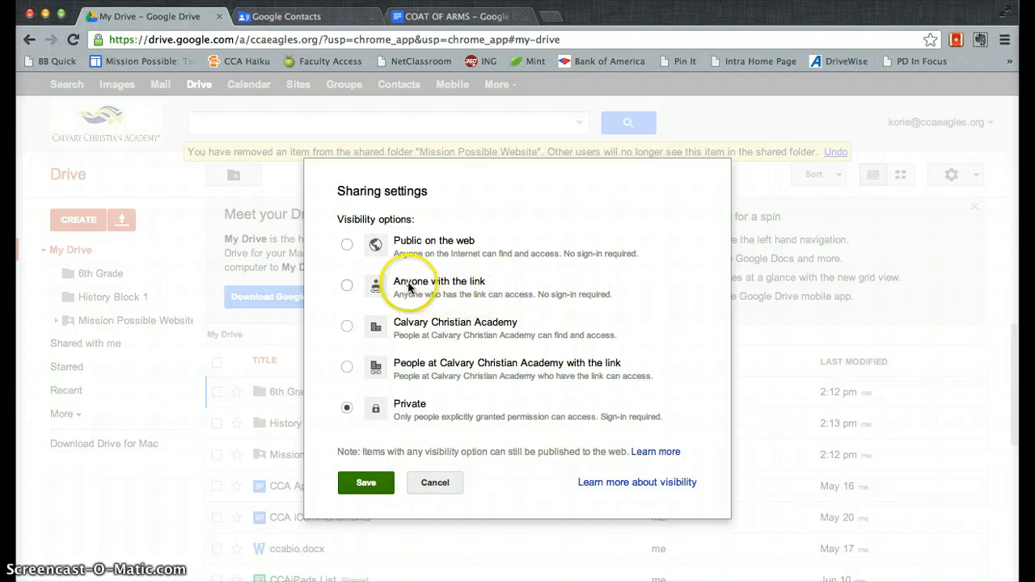
{"action": "left_click", "coordinate": [347, 285]}
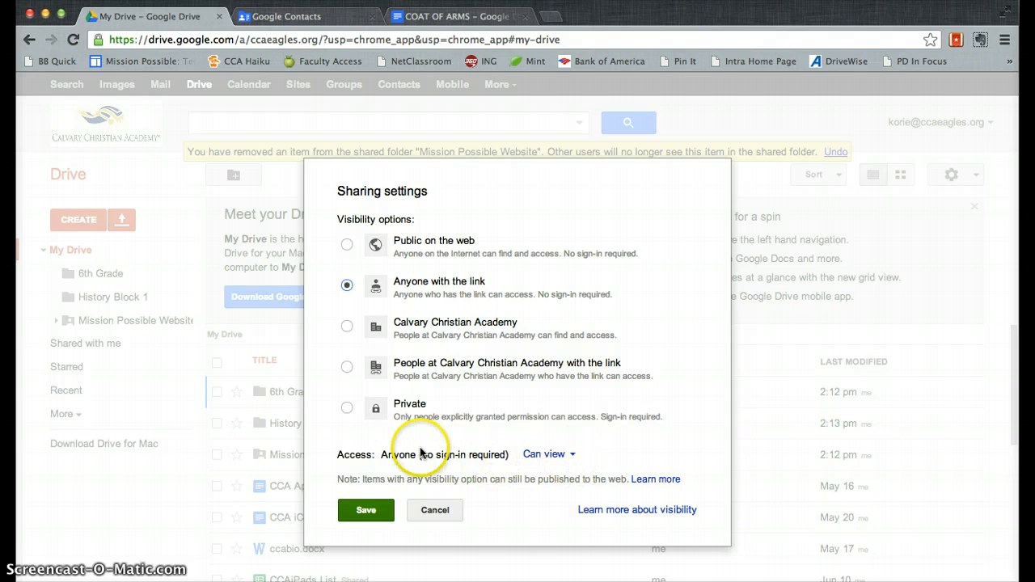
{"action": "left_click", "coordinate": [366, 510]}
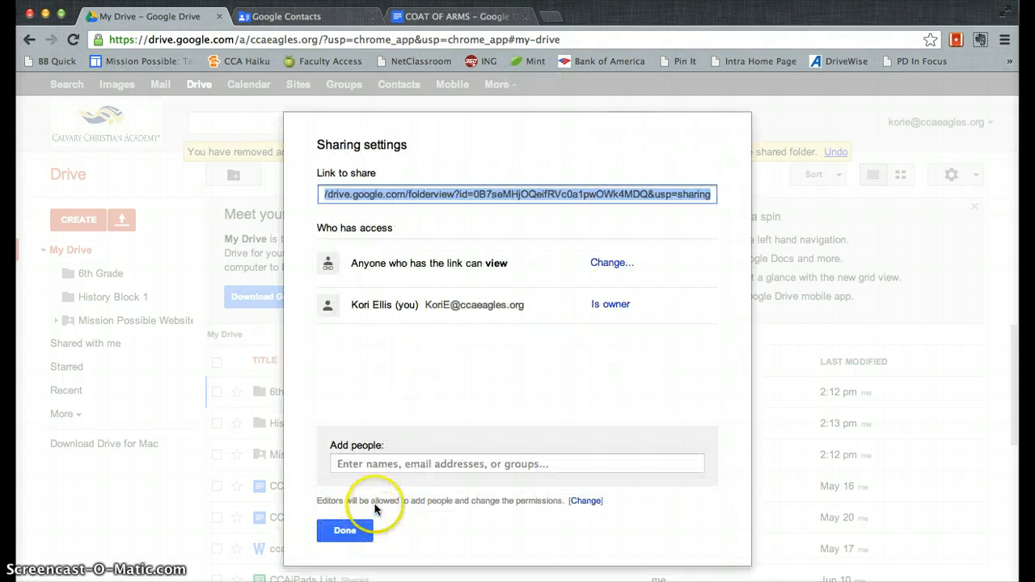
Step: Set added people to Can view, cancel adding anyone, and close the sharing settings
{"action": "left_click", "coordinate": [402, 464]}
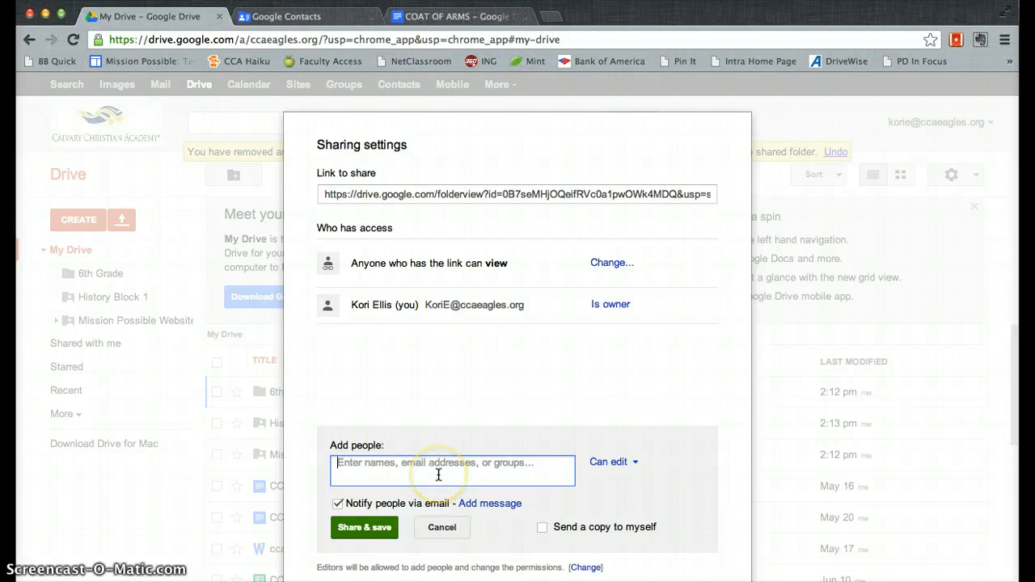
{"action": "left_click", "coordinate": [617, 461]}
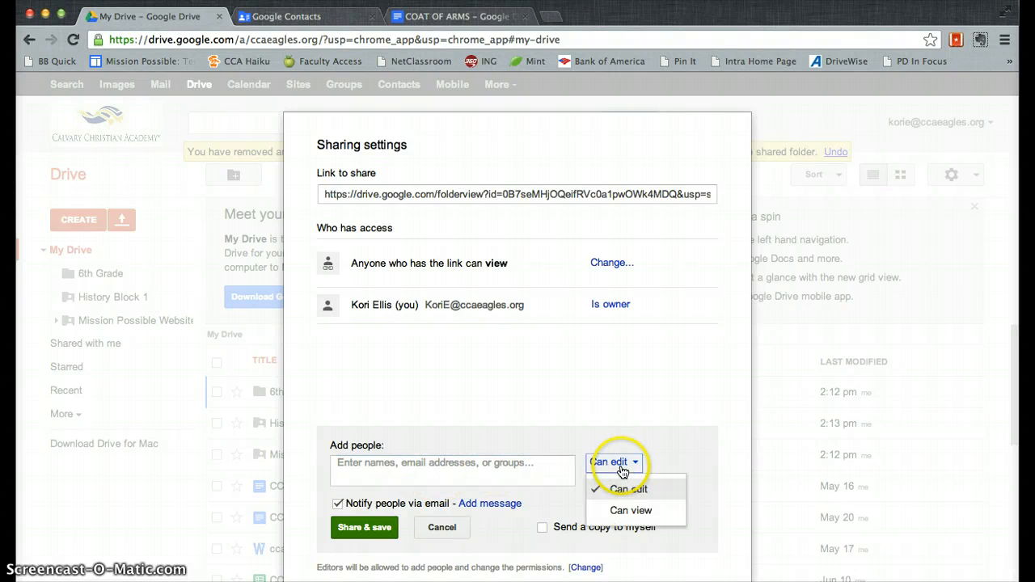
{"action": "left_click", "coordinate": [629, 511]}
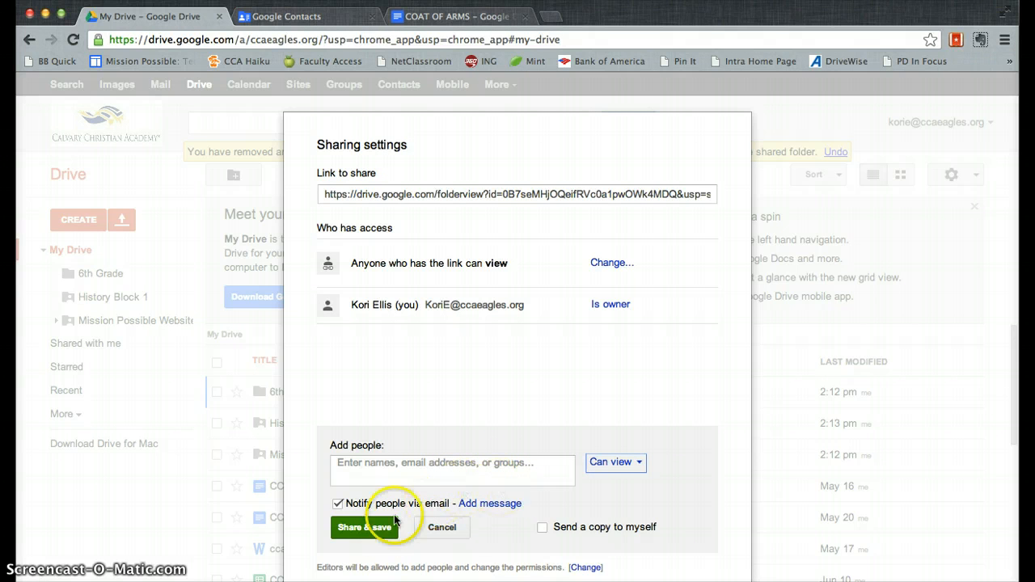
{"action": "left_click", "coordinate": [447, 527]}
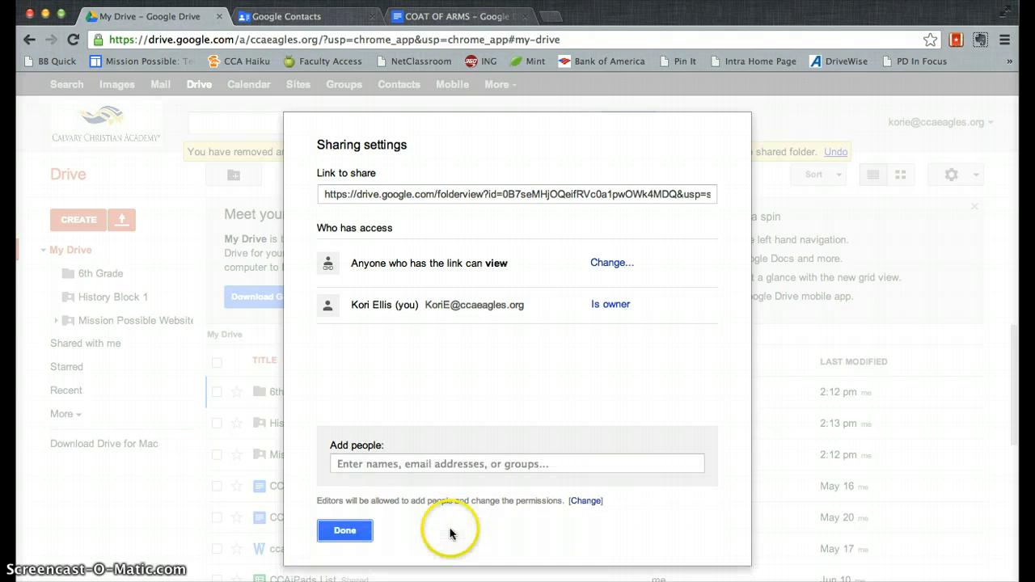
{"action": "left_click", "coordinate": [344, 531]}
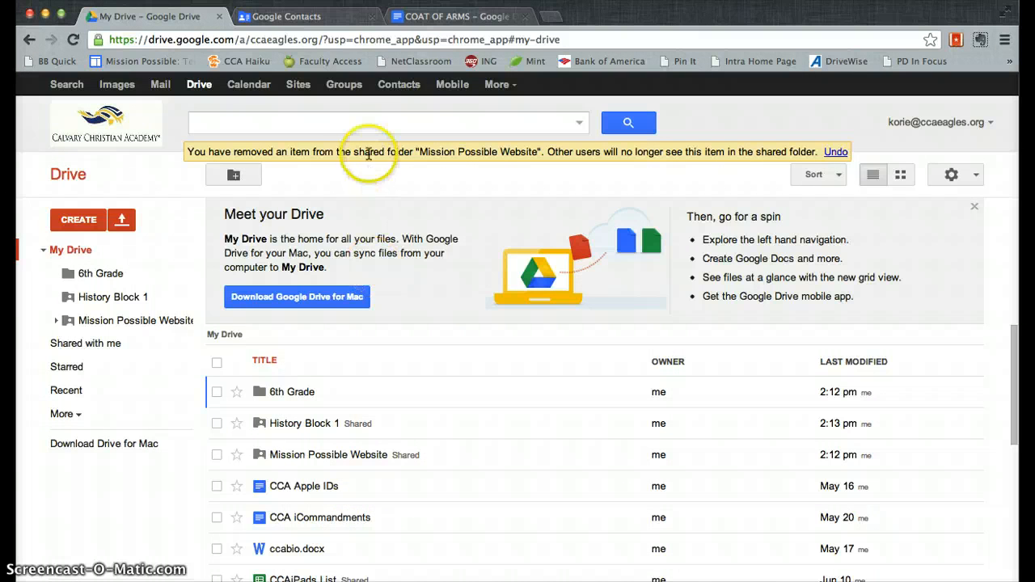
Step: Create an empty 'History Block 1 13-14' group in Google Contacts and open it
{"action": "left_click", "coordinate": [402, 87]}
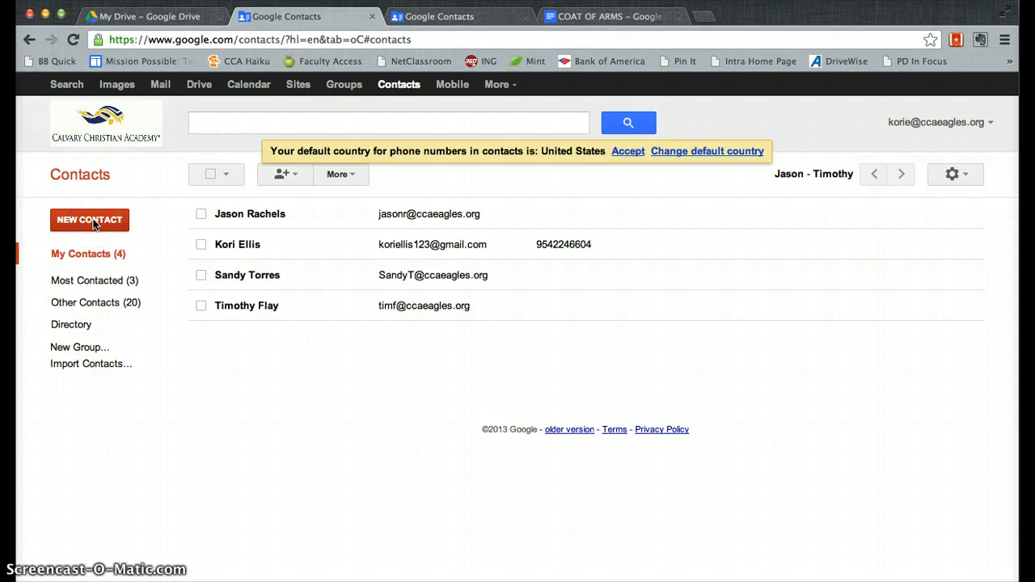
{"action": "left_click", "coordinate": [83, 354]}
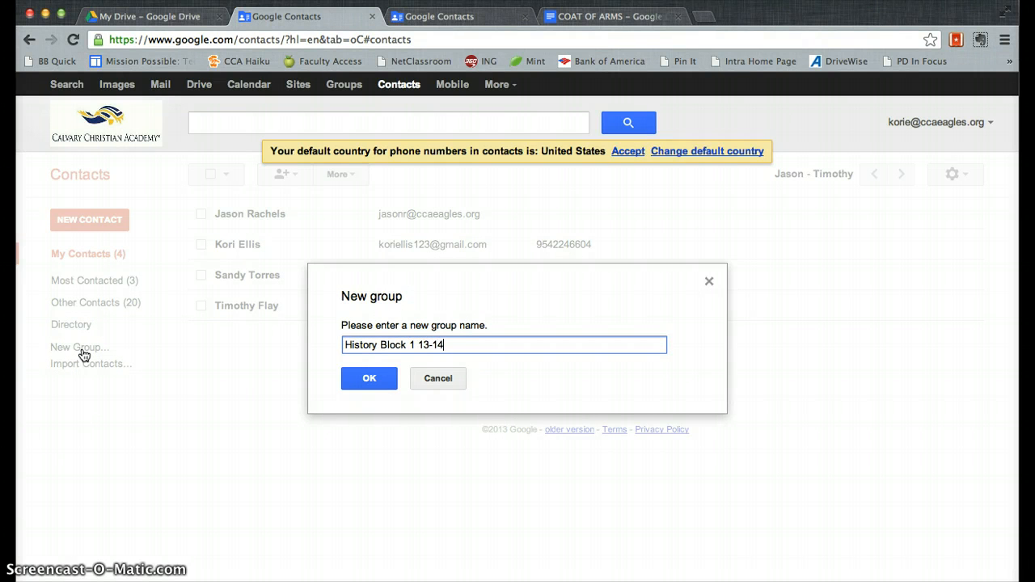
{"action": "left_click", "coordinate": [370, 379]}
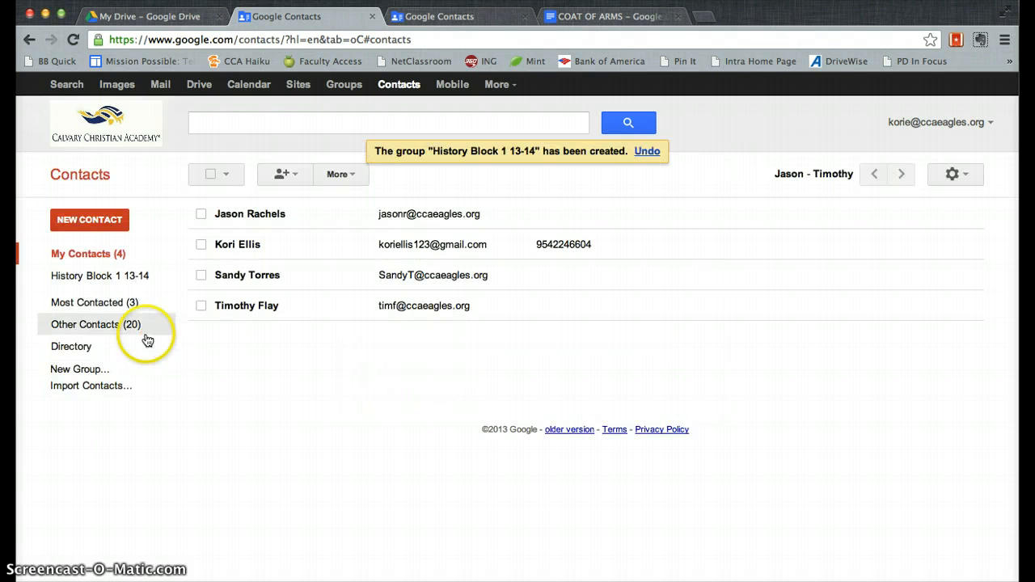
{"action": "left_click", "coordinate": [92, 278]}
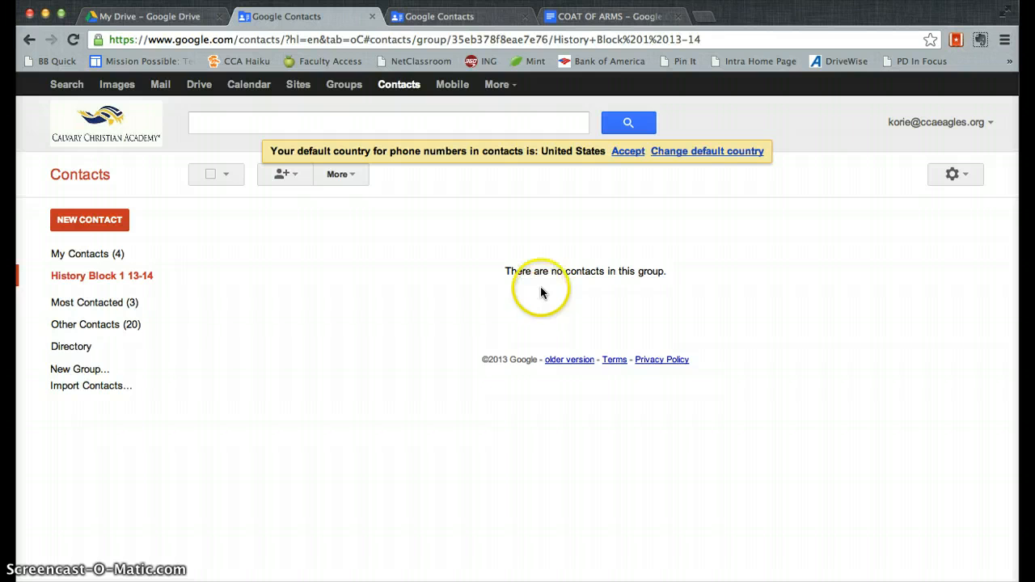
Step: Add two classmates to History Block 1 13-14 by entering their suggested addresses
{"action": "left_click", "coordinate": [289, 176]}
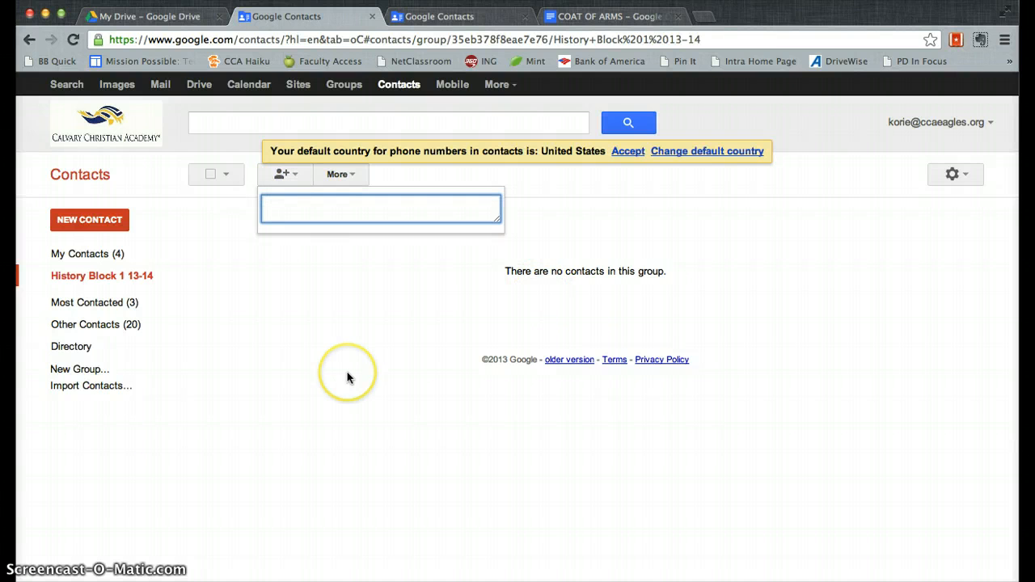
{"action": "type", "text": "tim"}
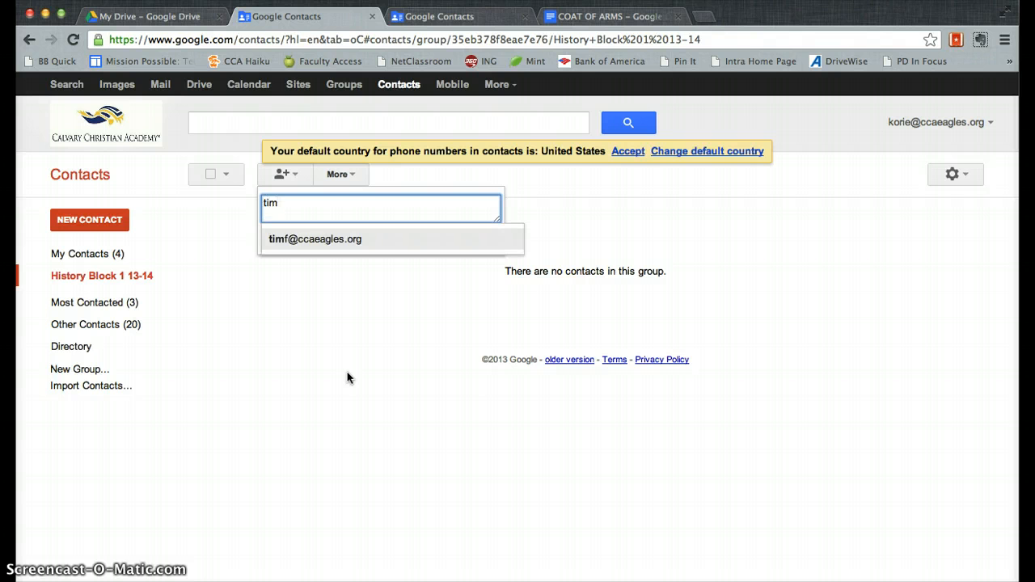
{"action": "key", "text": "Return"}
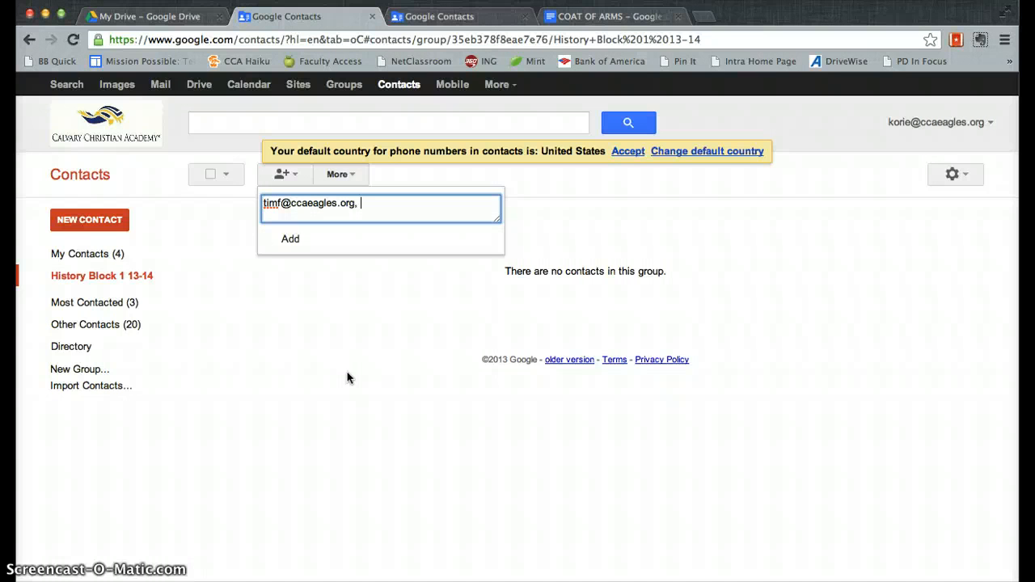
{"action": "type", "text": "jason"}
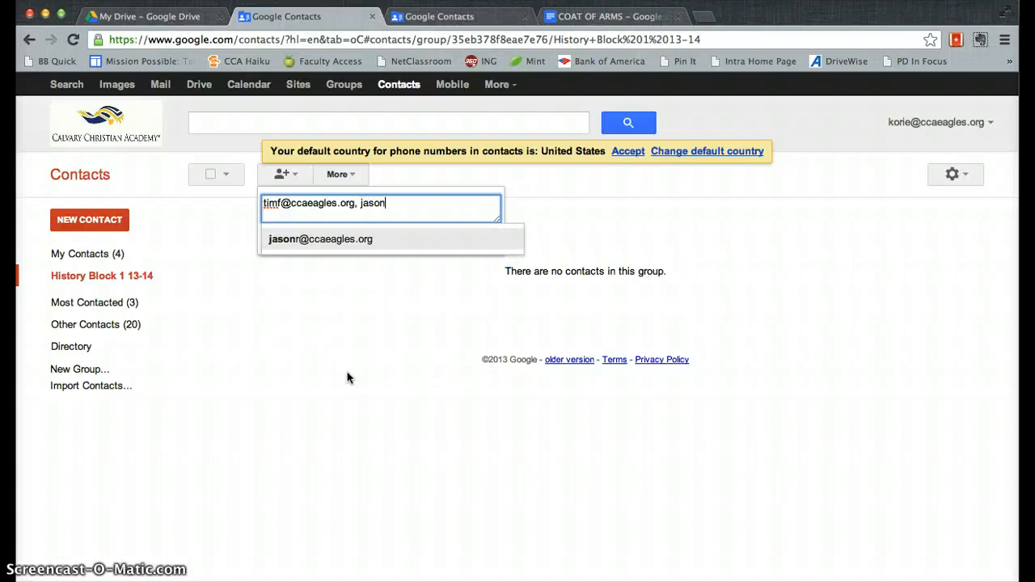
{"action": "type", "text": "r"}
{"action": "key", "text": "Return"}
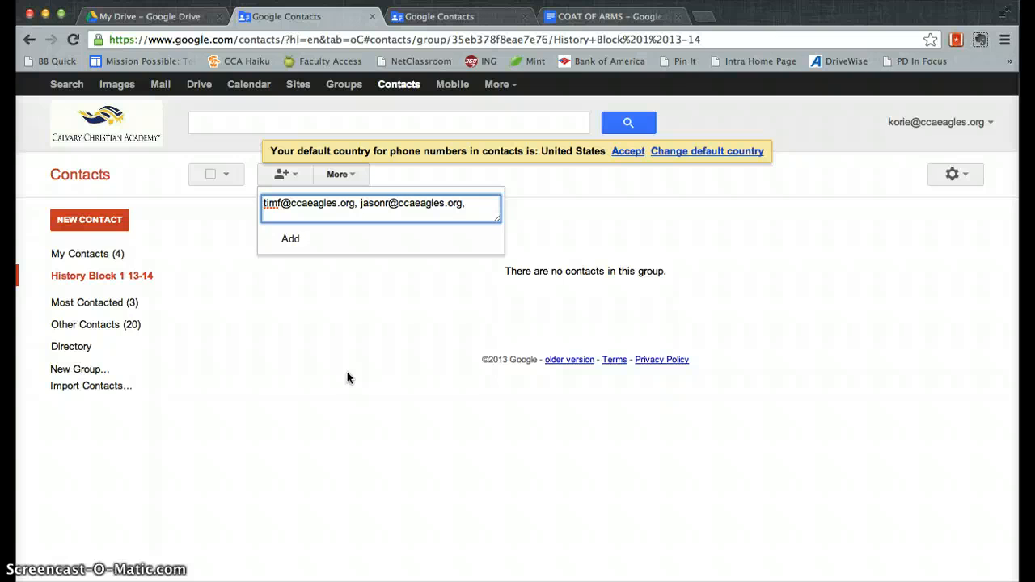
{"action": "left_click", "coordinate": [290, 239]}
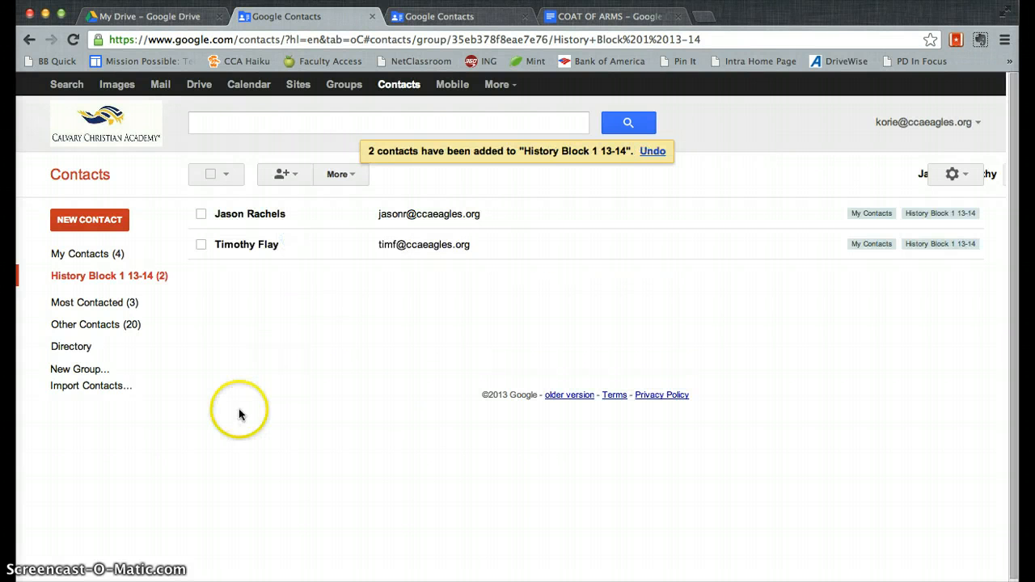
Step: Create a 'History Block 2 13-14' contact group and open it
{"action": "left_click", "coordinate": [79, 368]}
{"action": "type", "text": "History Block 2 13-14"}
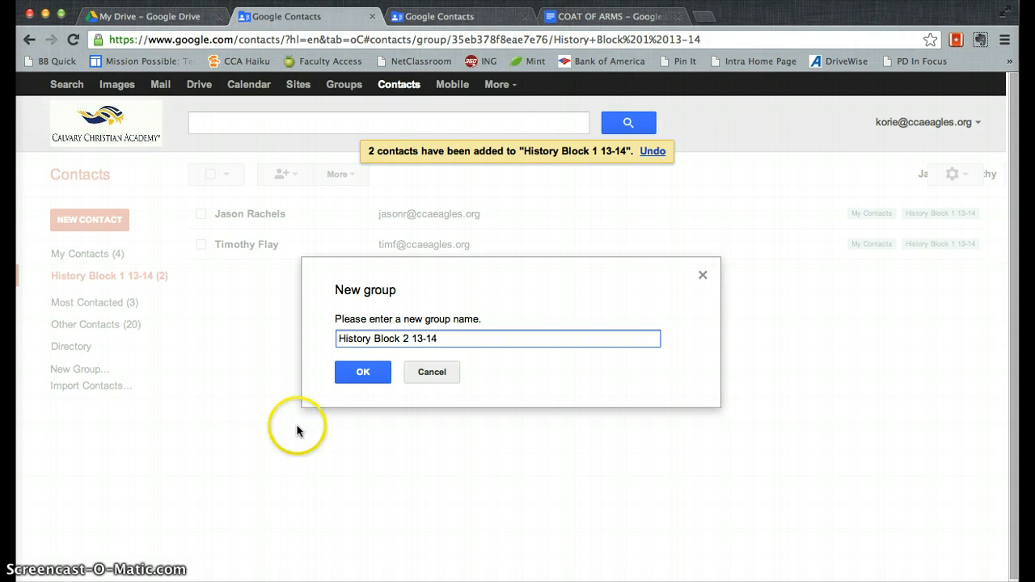
{"action": "left_click", "coordinate": [356, 370]}
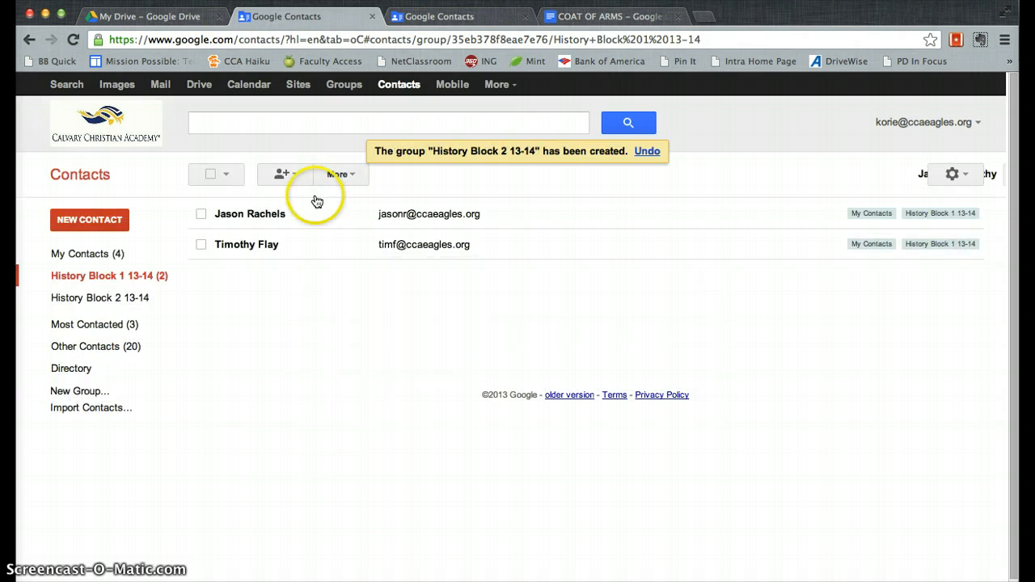
{"action": "left_click", "coordinate": [118, 300]}
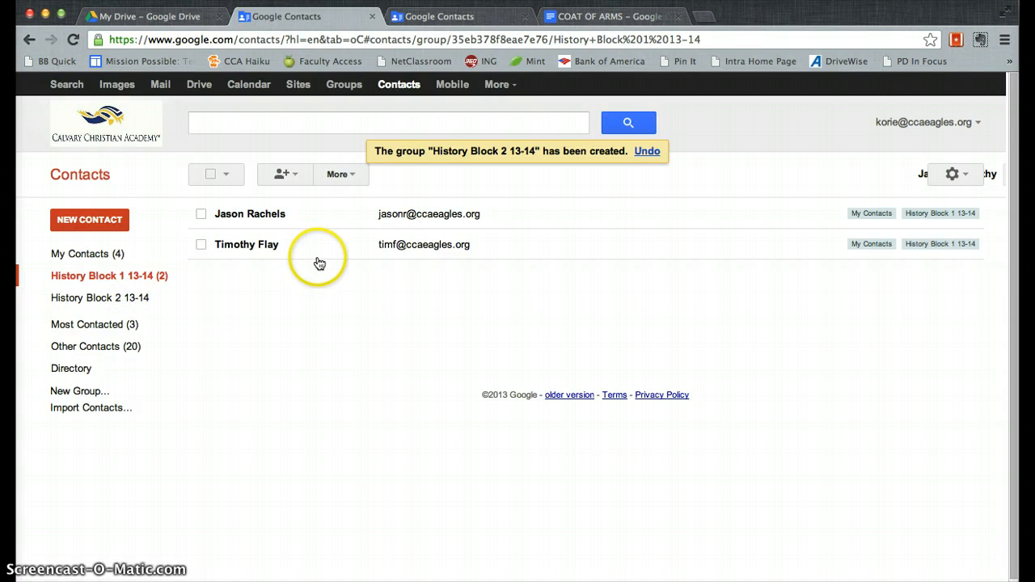
{"action": "left_click", "coordinate": [131, 301]}
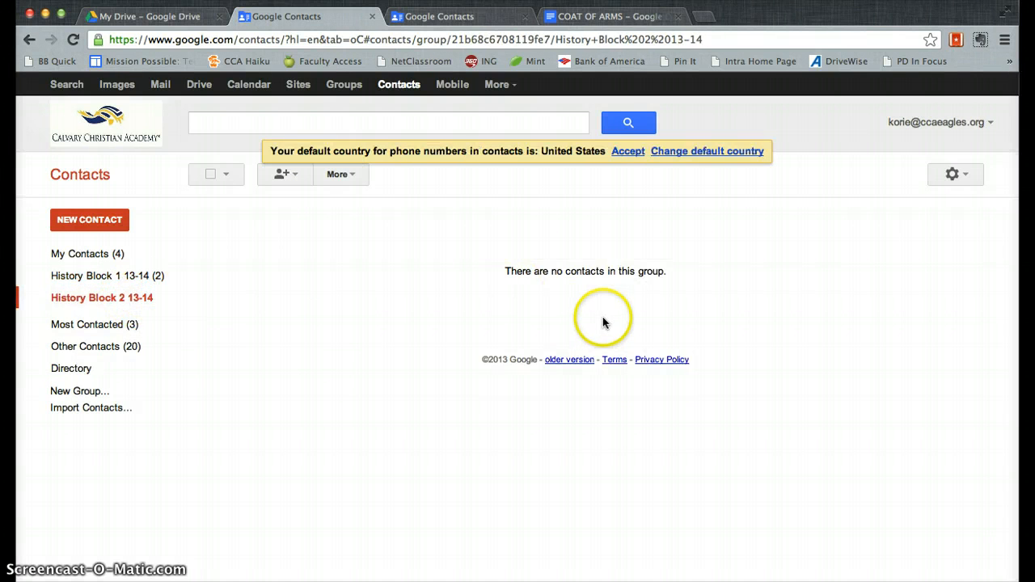
Step: Add two people to History Block 2 13-14 using their suggested addresses
{"action": "left_click", "coordinate": [287, 175]}
{"action": "type", "text": "sandy"}
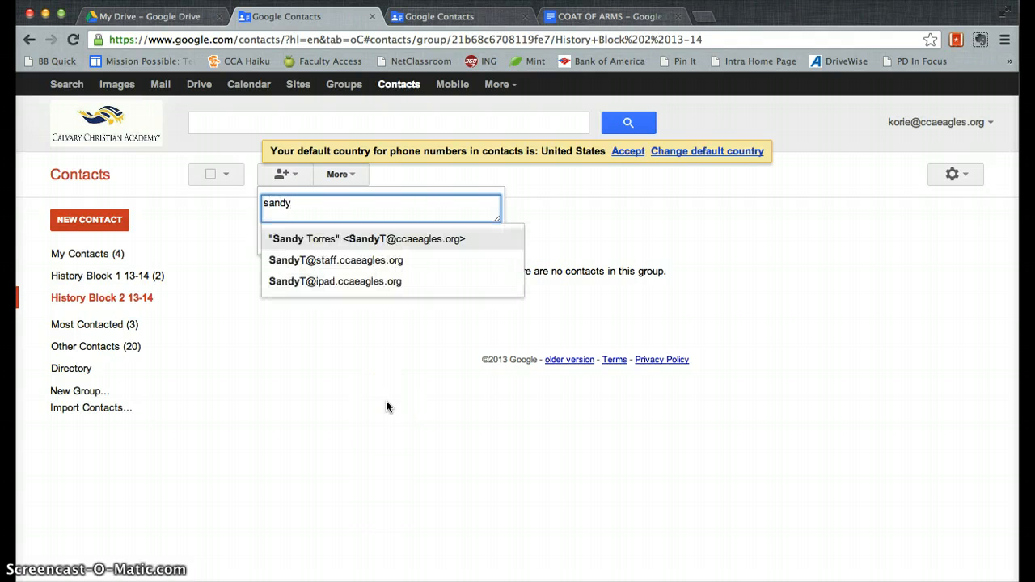
{"action": "key", "text": "Return"}
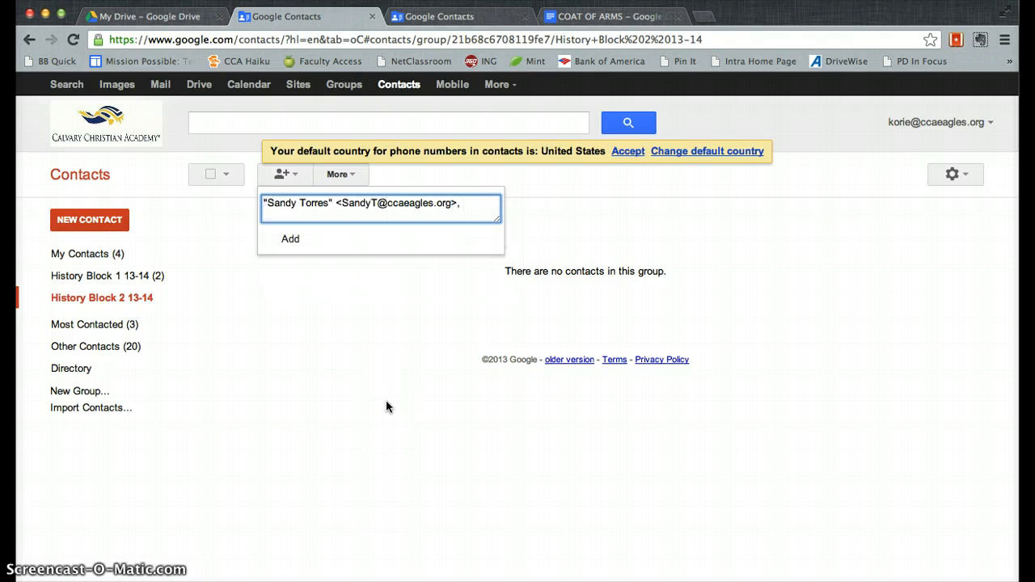
{"action": "type", "text": "micha"}
{"action": "key", "text": "Return"}
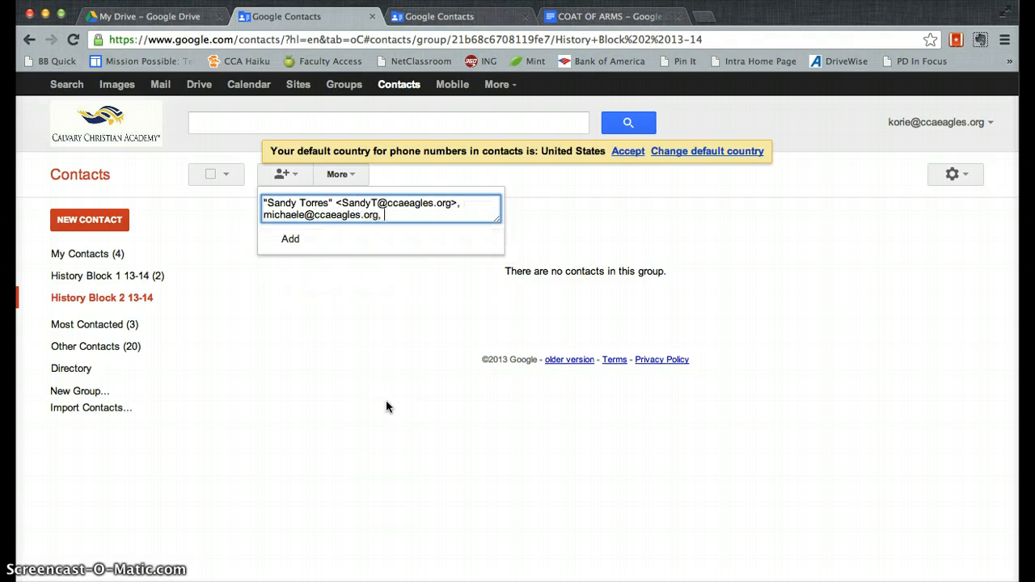
{"action": "left_click", "coordinate": [290, 239]}
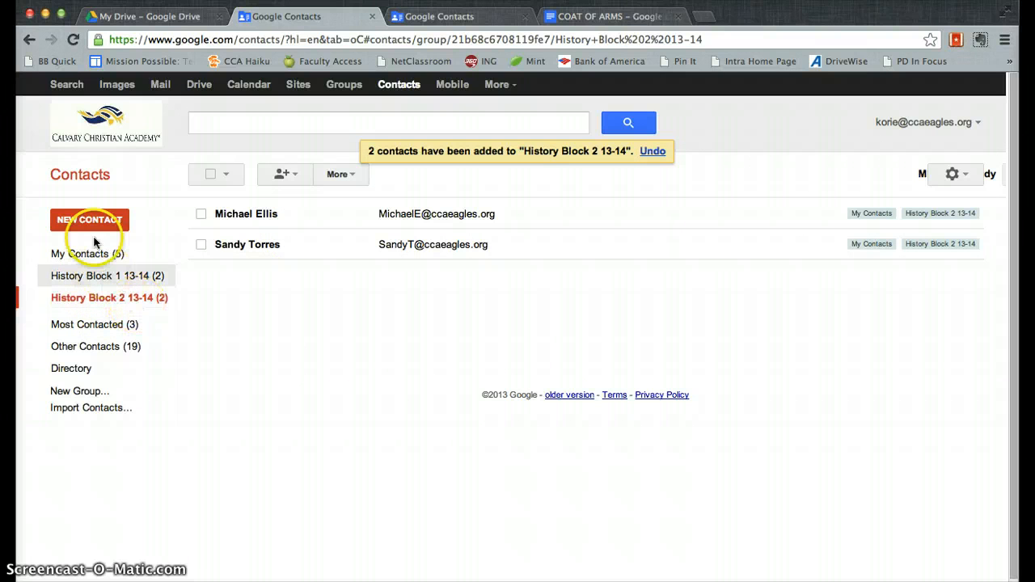
Step: Create an 'All Students 13-14' contact group and open it, still with no members
{"action": "left_click", "coordinate": [81, 393]}
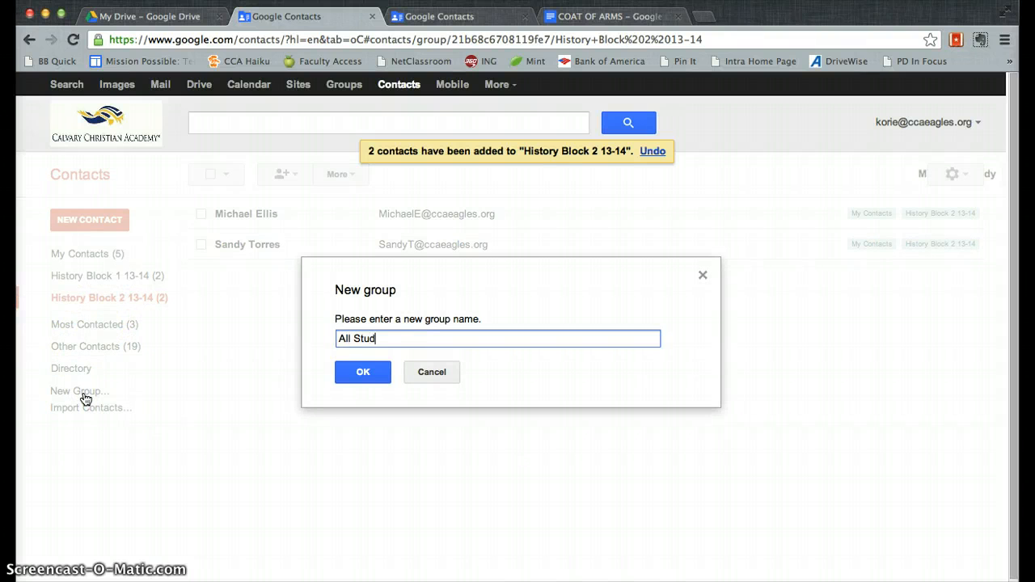
{"action": "type", "text": "All Students 13-14"}
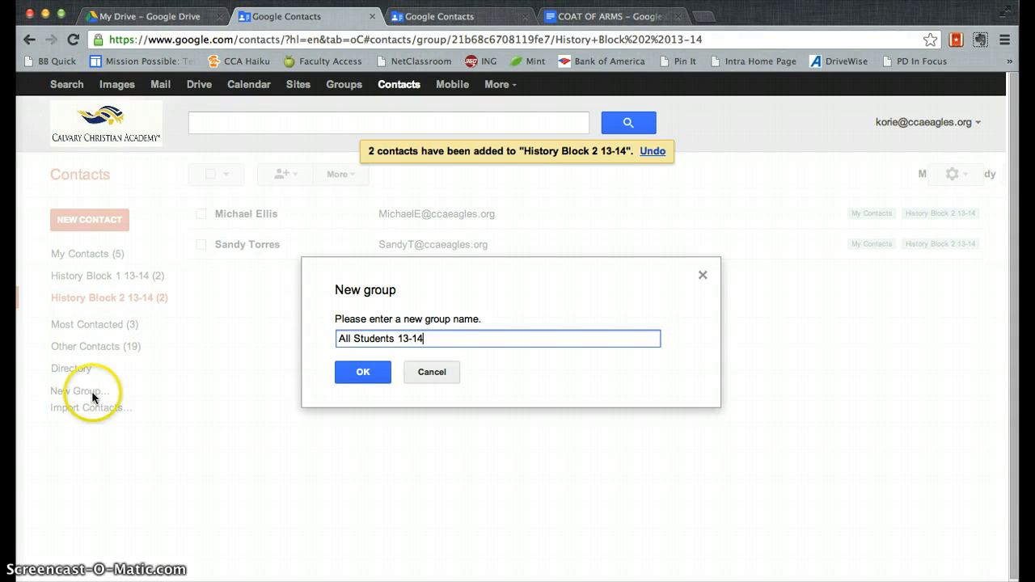
{"action": "left_click", "coordinate": [354, 375]}
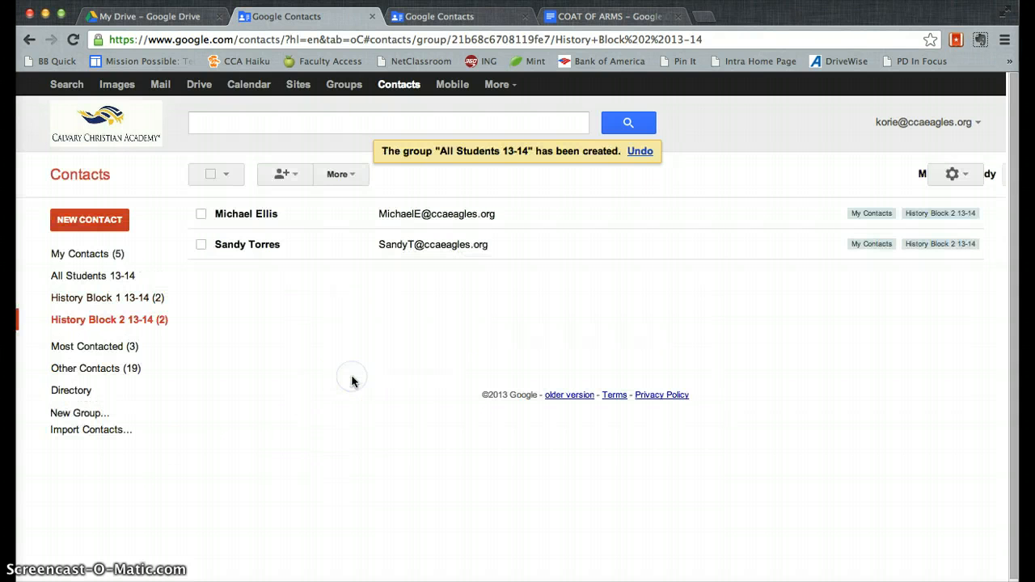
{"action": "left_click", "coordinate": [93, 298]}
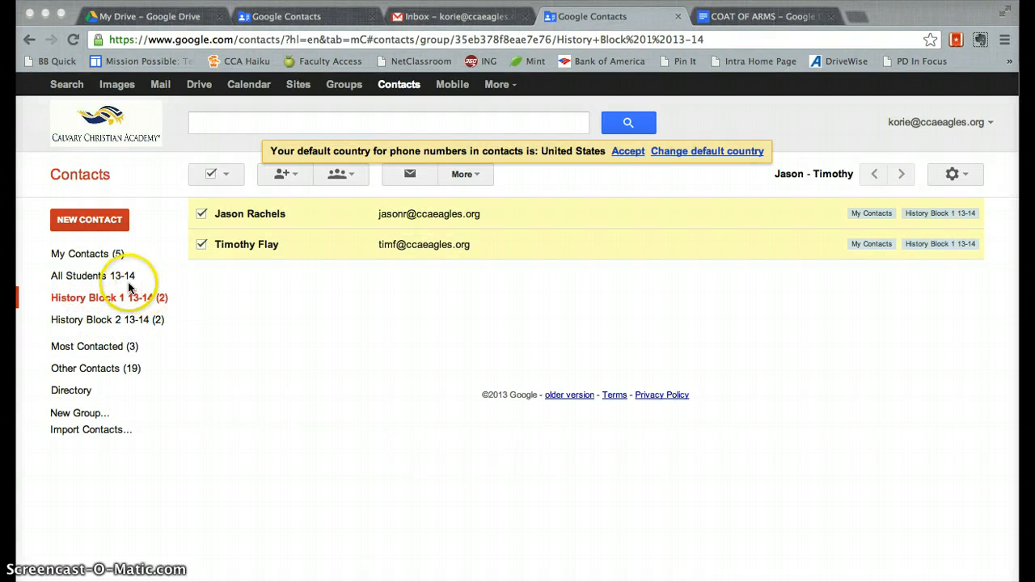
{"action": "left_click", "coordinate": [74, 279]}
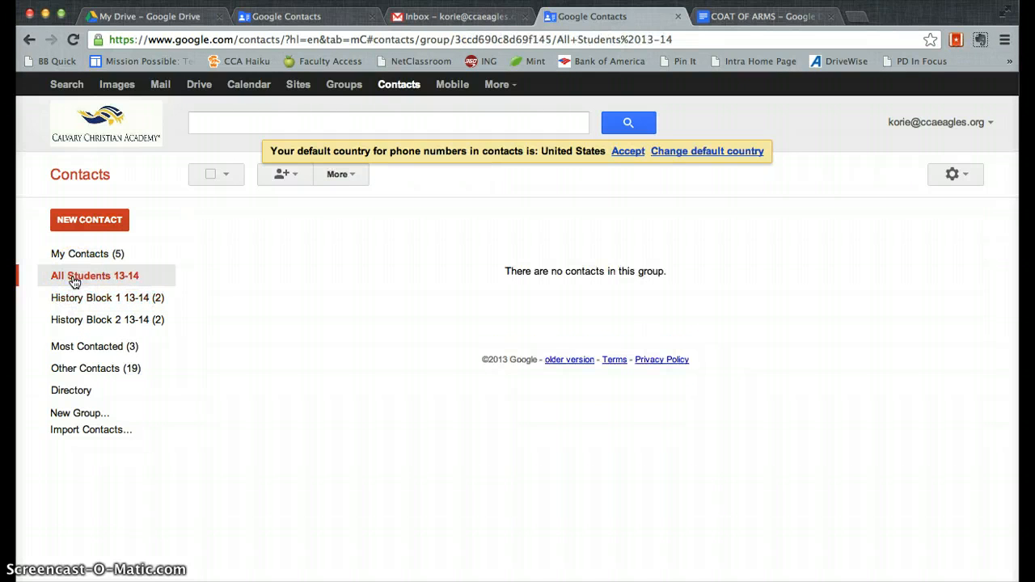
Step: Select every History Block 2 13-14 contact and add them to All Students 13-14
{"action": "left_click", "coordinate": [114, 308]}
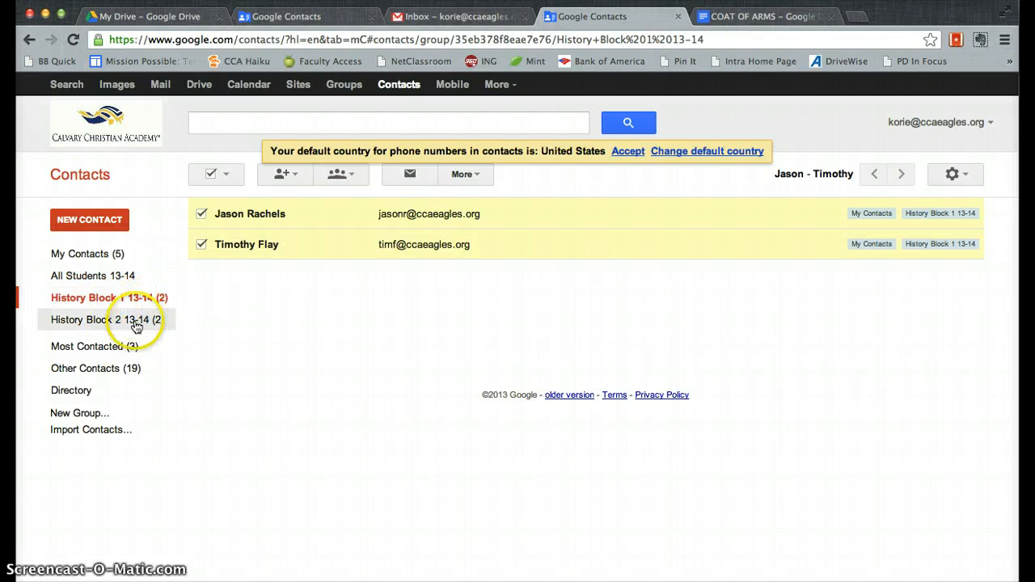
{"action": "left_click", "coordinate": [135, 321]}
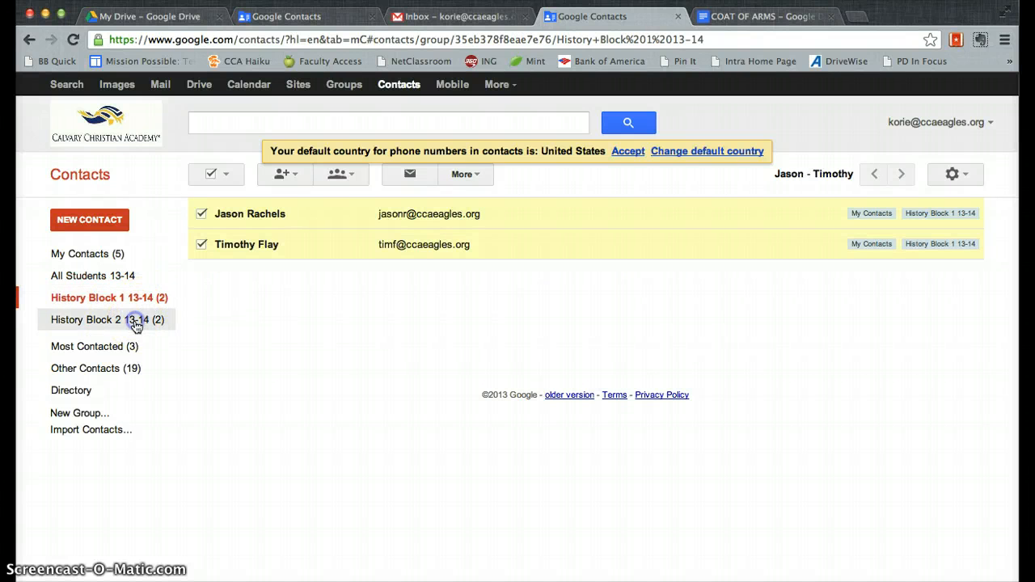
{"action": "left_click", "coordinate": [212, 174]}
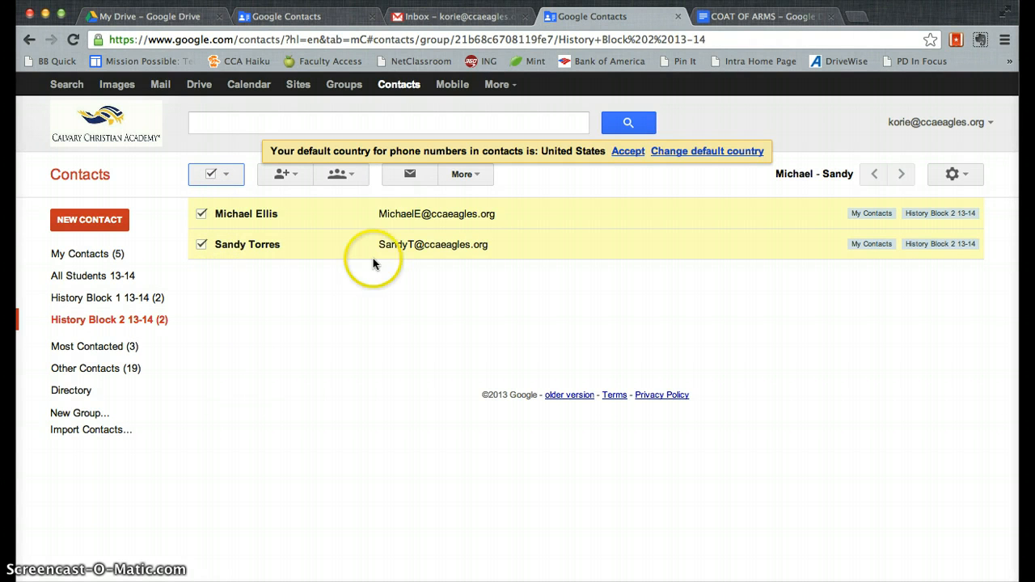
{"action": "left_click", "coordinate": [349, 177]}
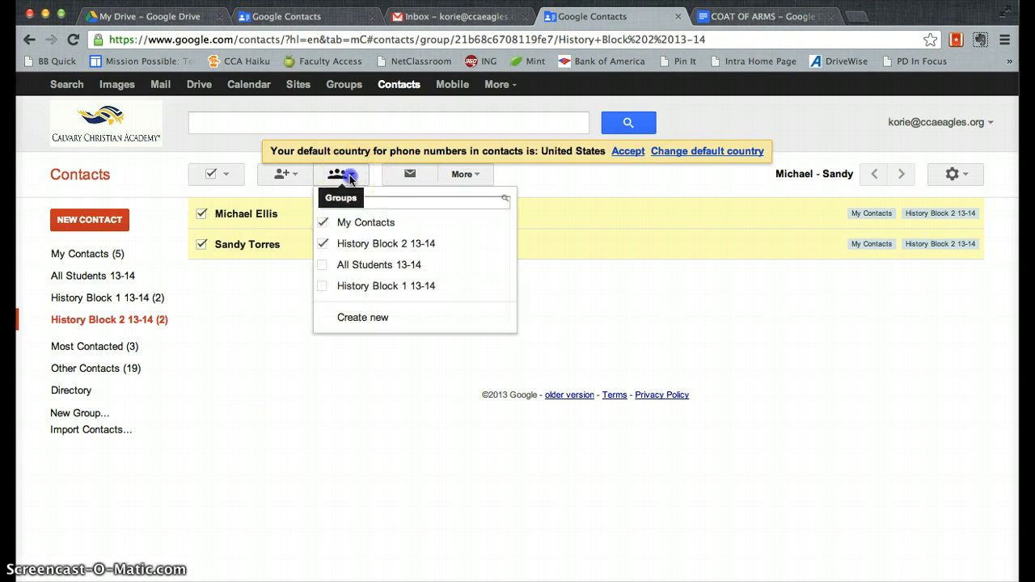
{"action": "left_click", "coordinate": [345, 267]}
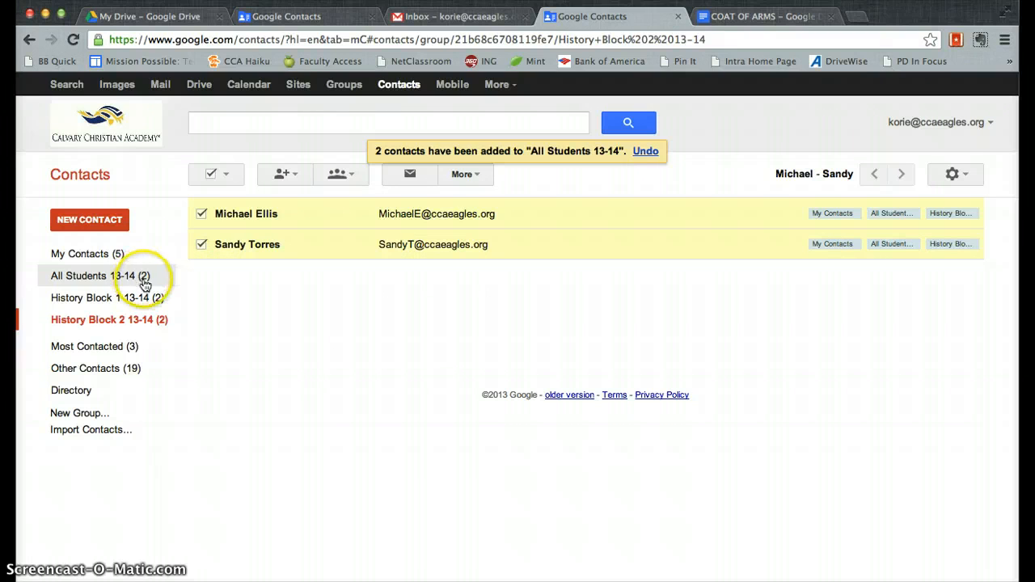
Step: Add the History Block 1 13-14 students to All Students 13-14, then check its four members
{"action": "left_click", "coordinate": [122, 300]}
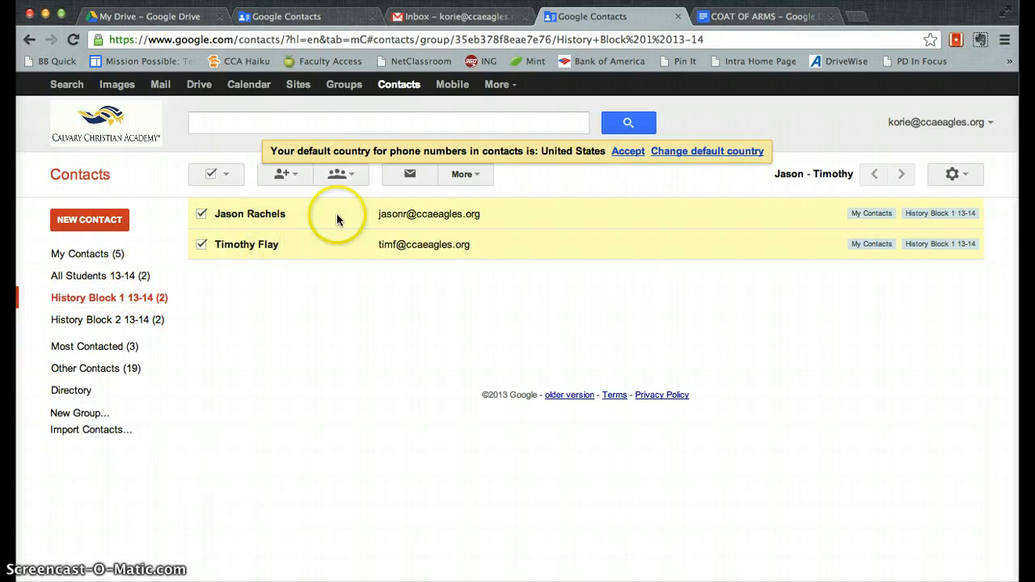
{"action": "left_click", "coordinate": [356, 182]}
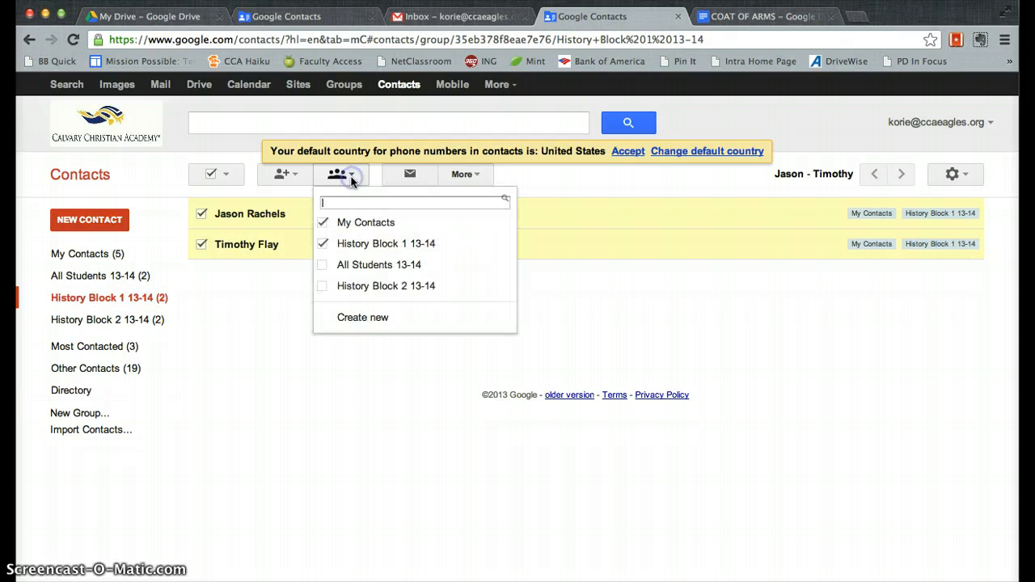
{"action": "left_click", "coordinate": [354, 263]}
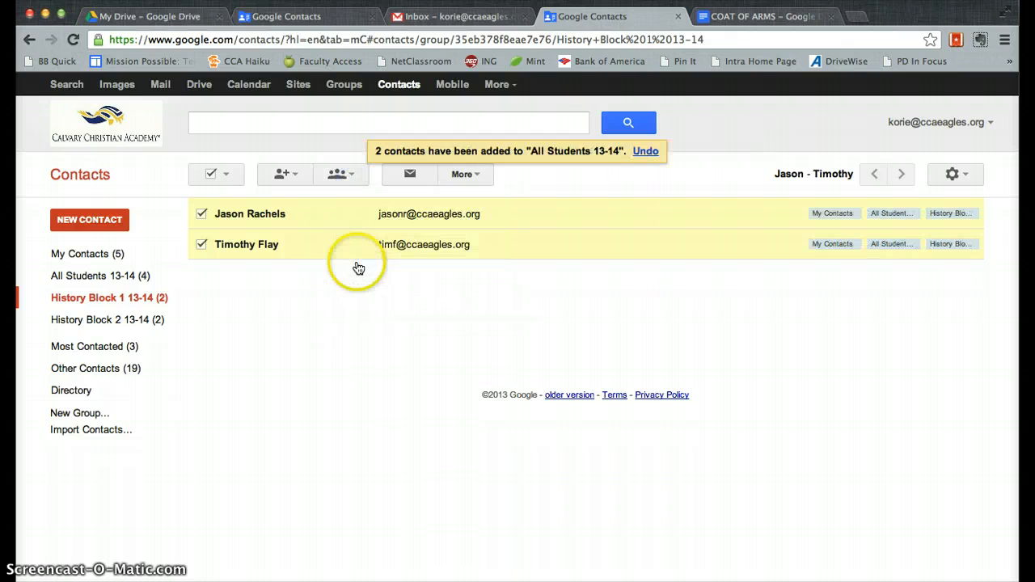
{"action": "left_click", "coordinate": [110, 283]}
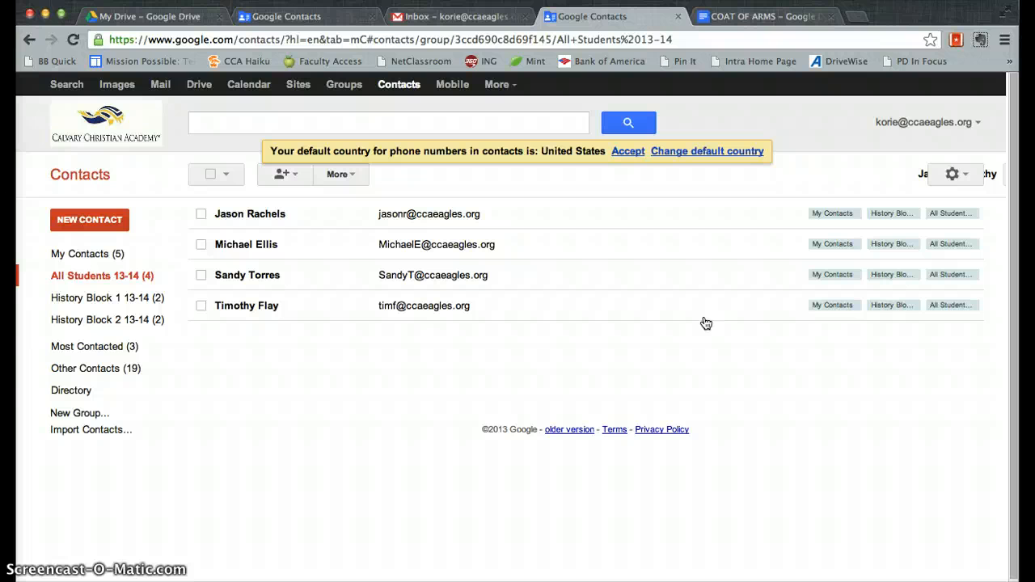
Step: Sign out from the account menu, sign back in with saved details, and reload My Drive
{"action": "left_click", "coordinate": [936, 122]}
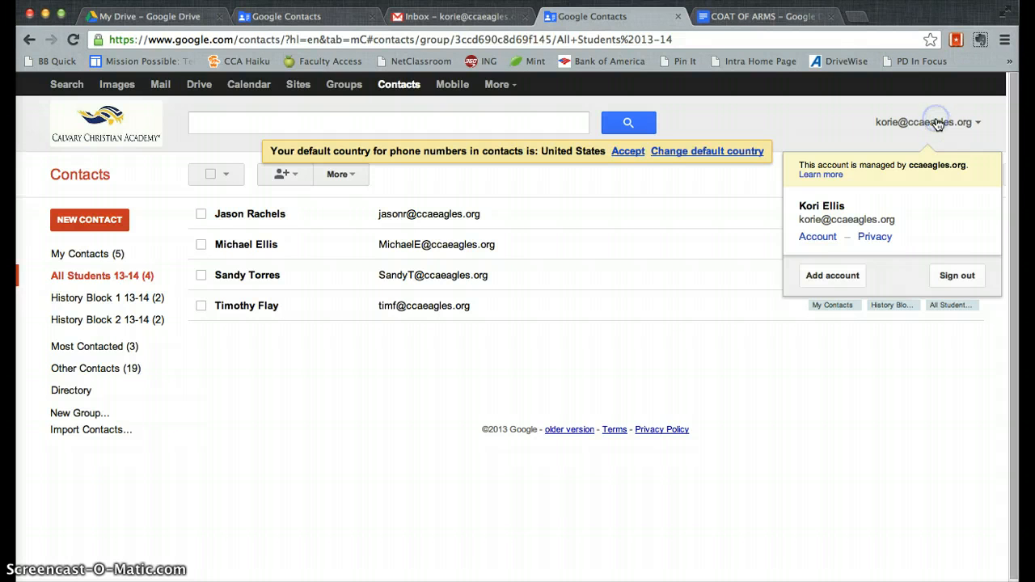
{"action": "left_click", "coordinate": [956, 275]}
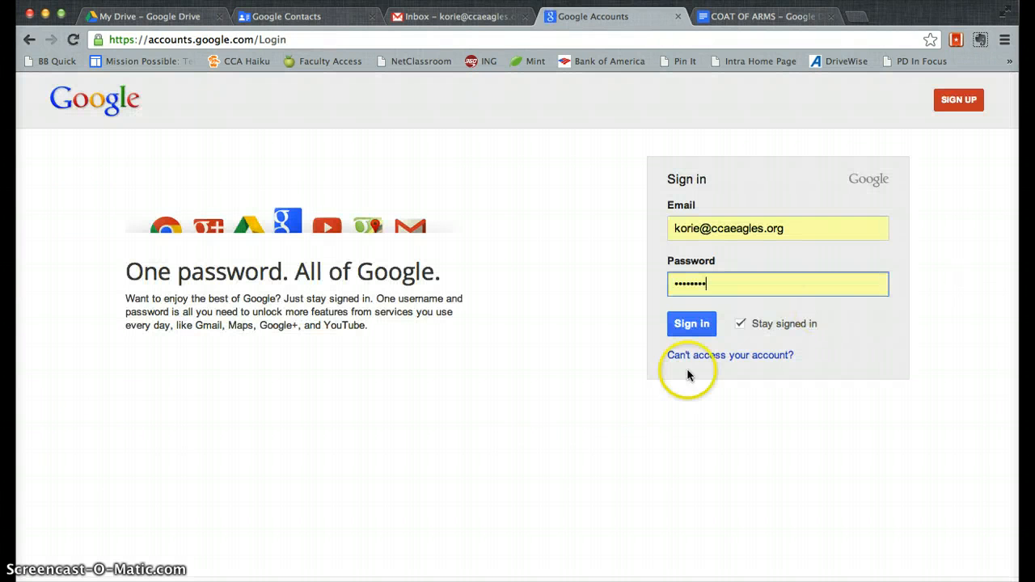
{"action": "left_click", "coordinate": [692, 324]}
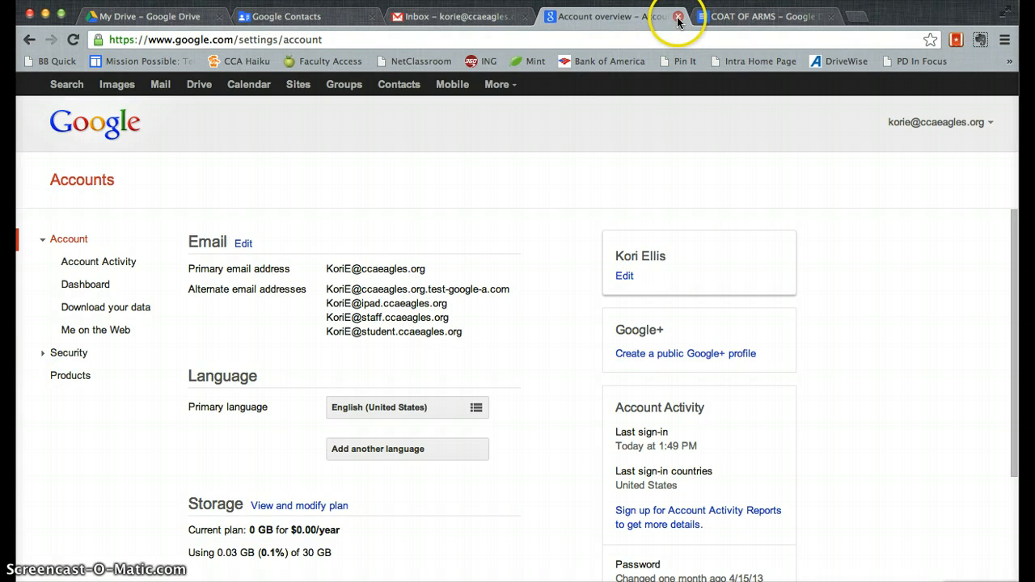
{"action": "left_click", "coordinate": [186, 24]}
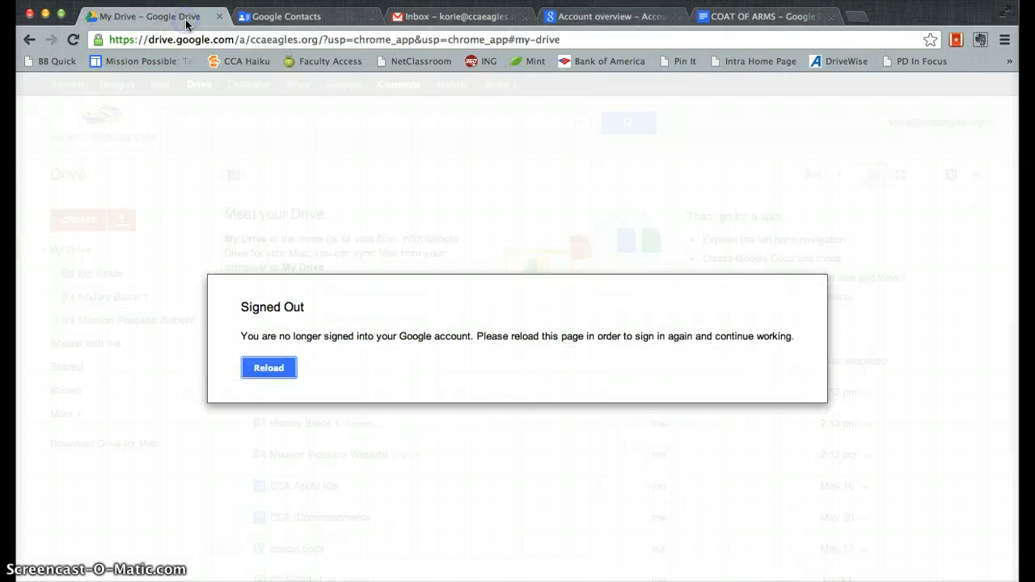
{"action": "left_click", "coordinate": [278, 377]}
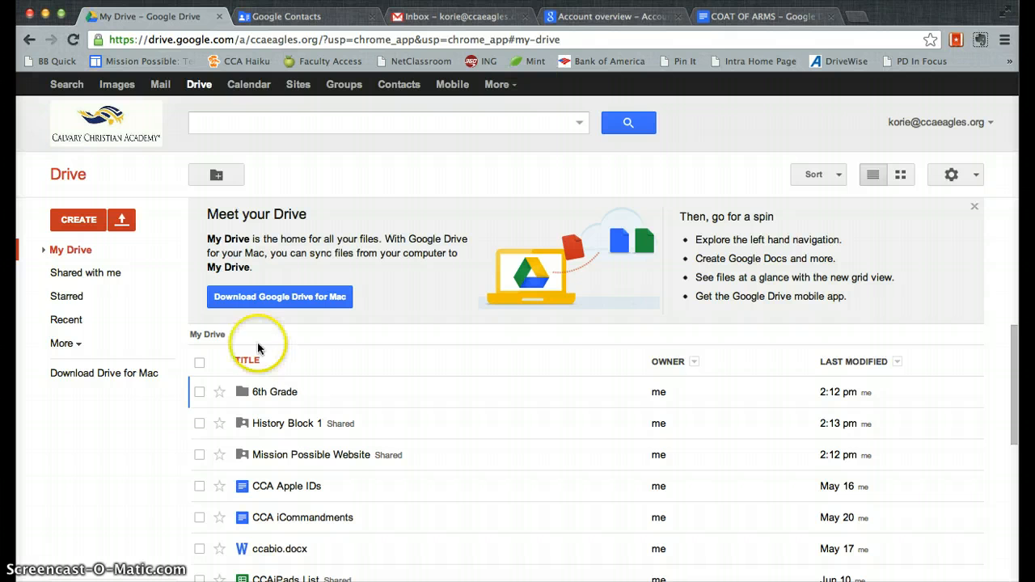
Step: Share the History Block 1 folder with the History Block 1 13-14 group as Can view
{"action": "left_click", "coordinate": [43, 251]}
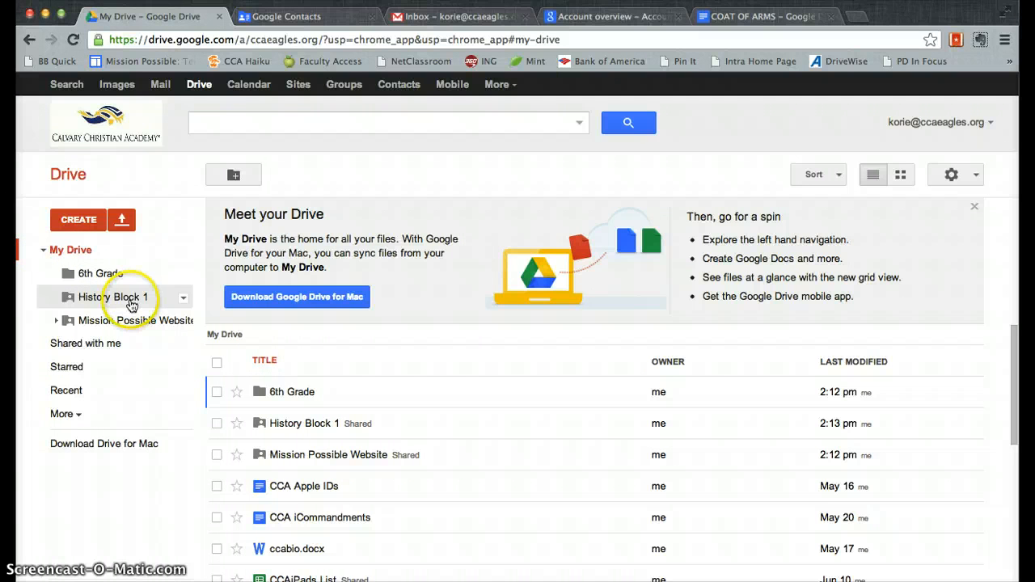
{"action": "left_click", "coordinate": [181, 298]}
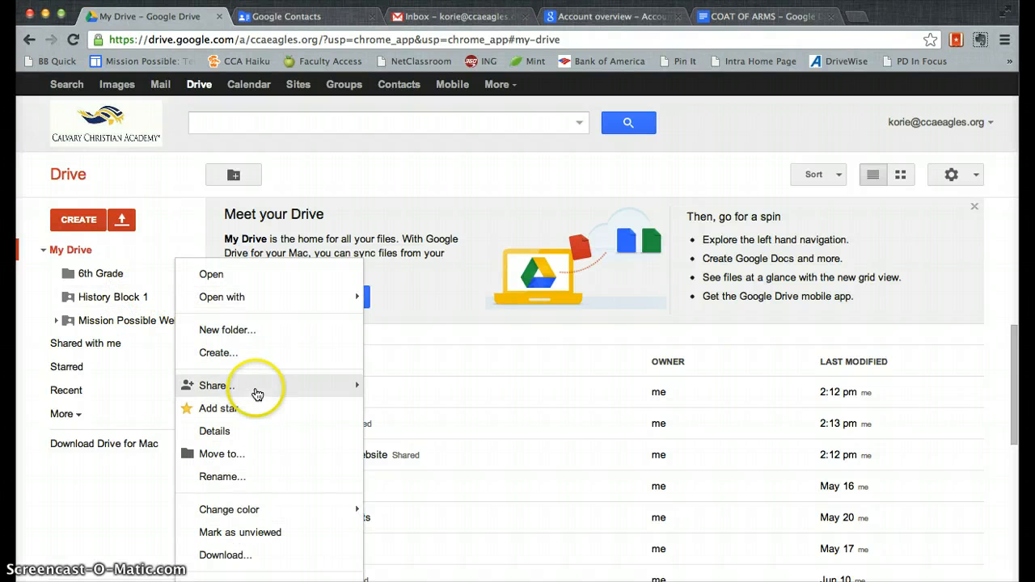
{"action": "mouse_move", "coordinate": [258, 393]}
{"action": "left_click", "coordinate": [389, 396]}
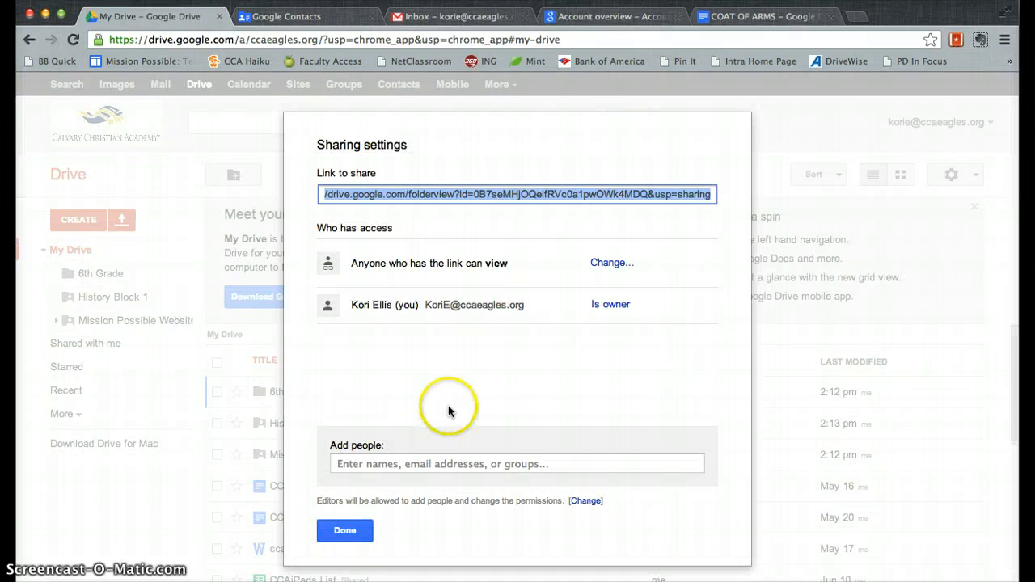
{"action": "left_click", "coordinate": [418, 458]}
{"action": "type", "text": "history"}
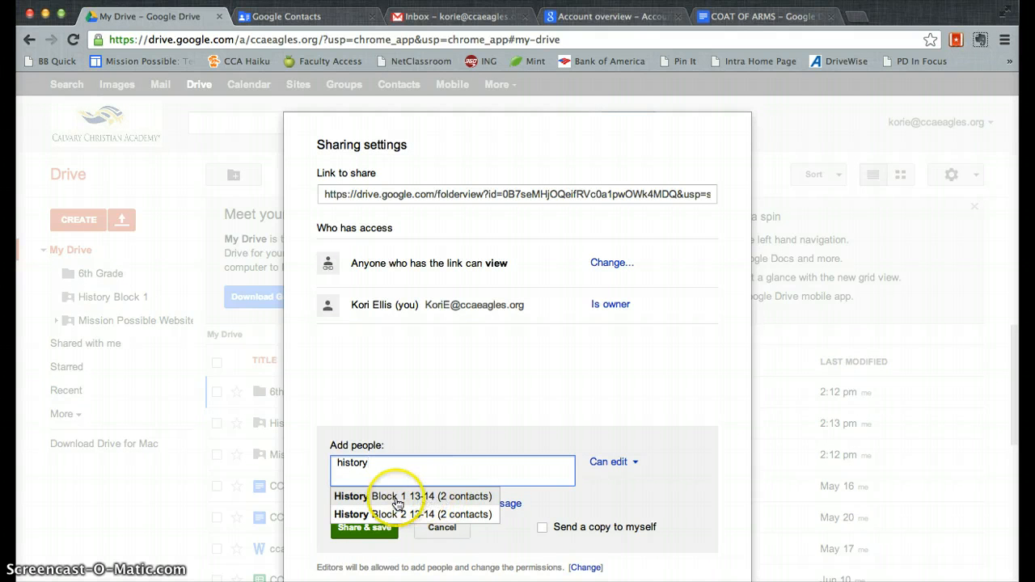
{"action": "left_click", "coordinate": [452, 502]}
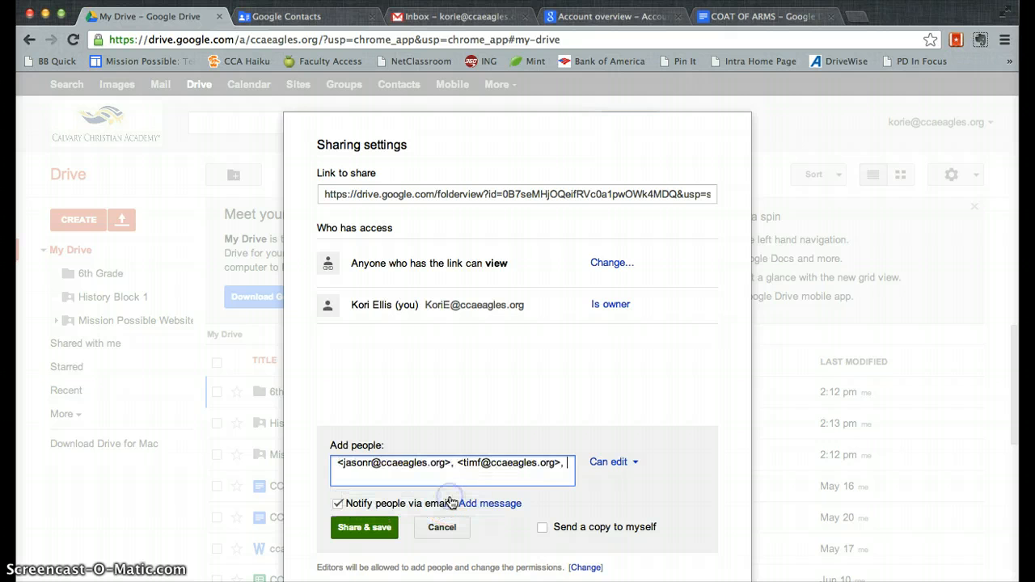
{"action": "left_click", "coordinate": [622, 468]}
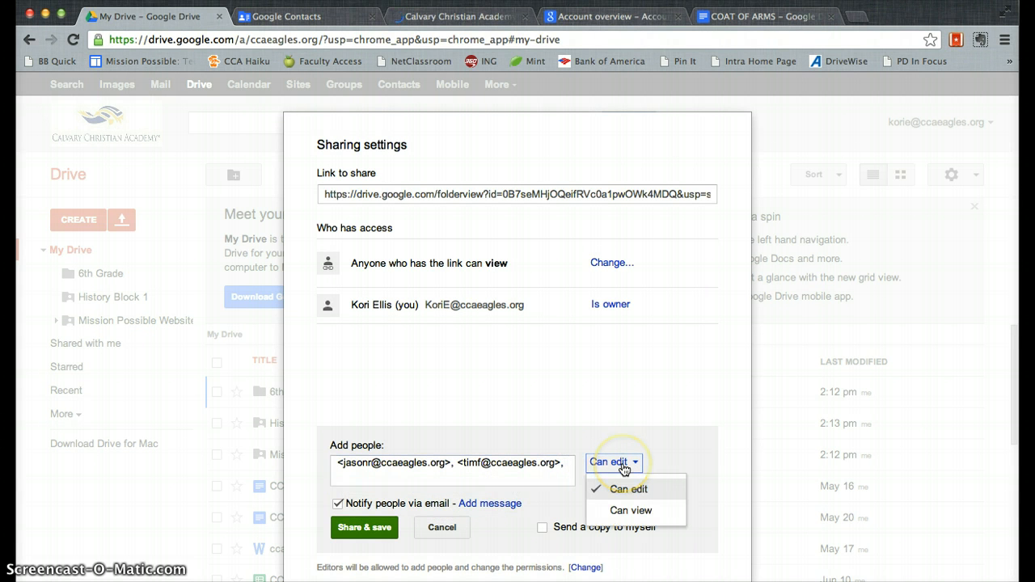
{"action": "left_click", "coordinate": [631, 511]}
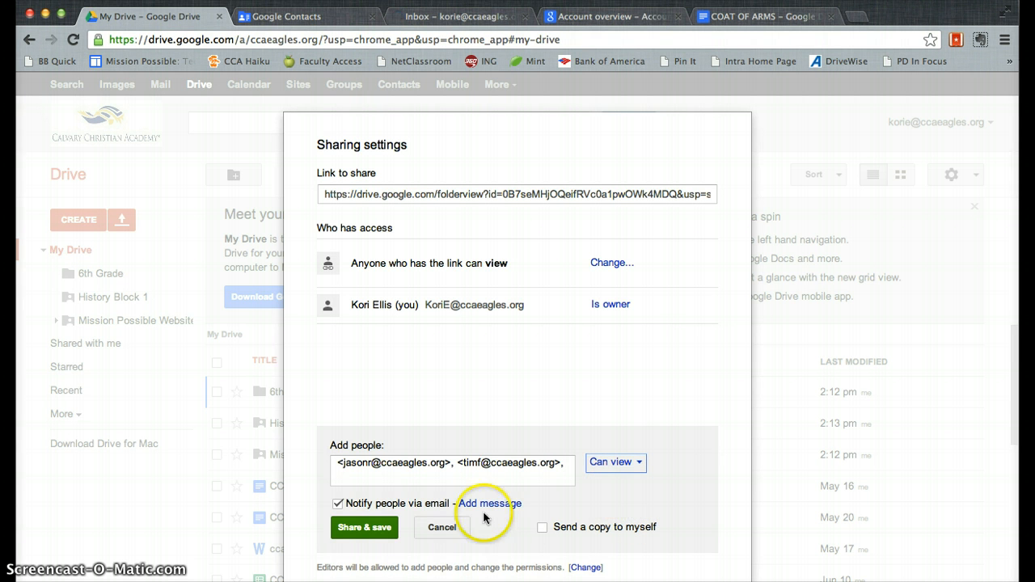
{"action": "left_click", "coordinate": [364, 527]}
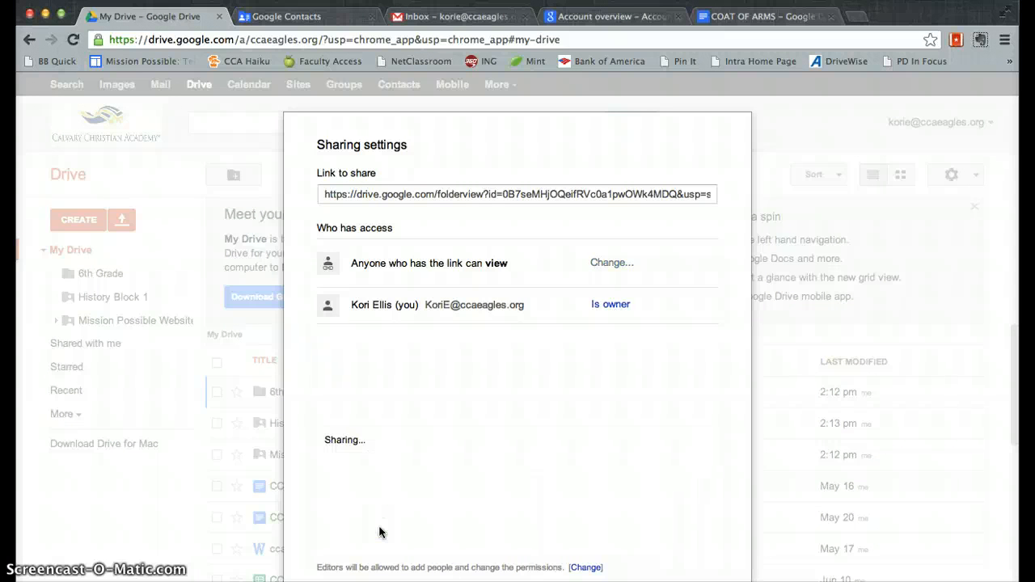
{"action": "left_click", "coordinate": [354, 532]}
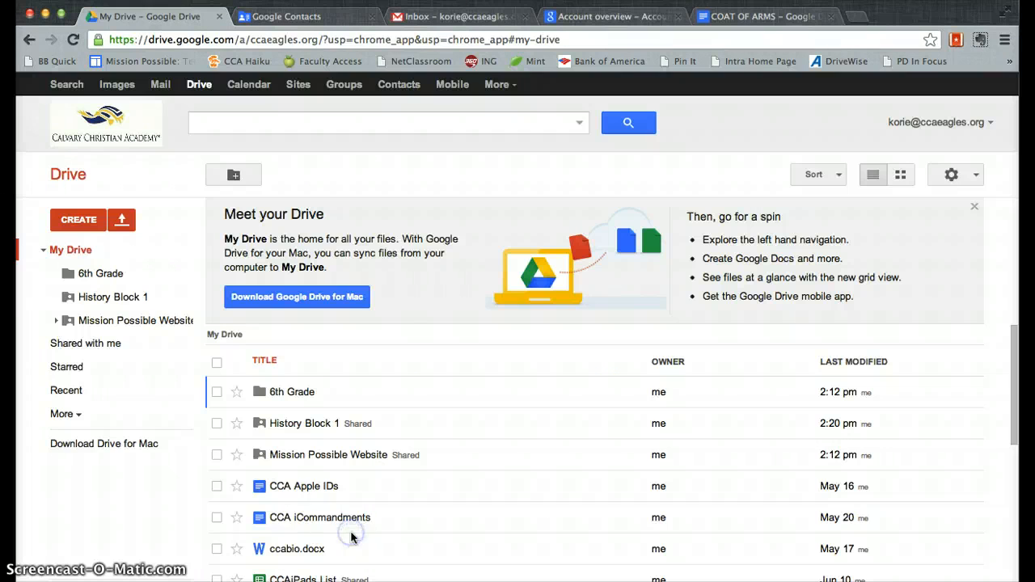
Step: Open the 'Test' document from Drive's Shared with me list
{"action": "left_click", "coordinate": [92, 375]}
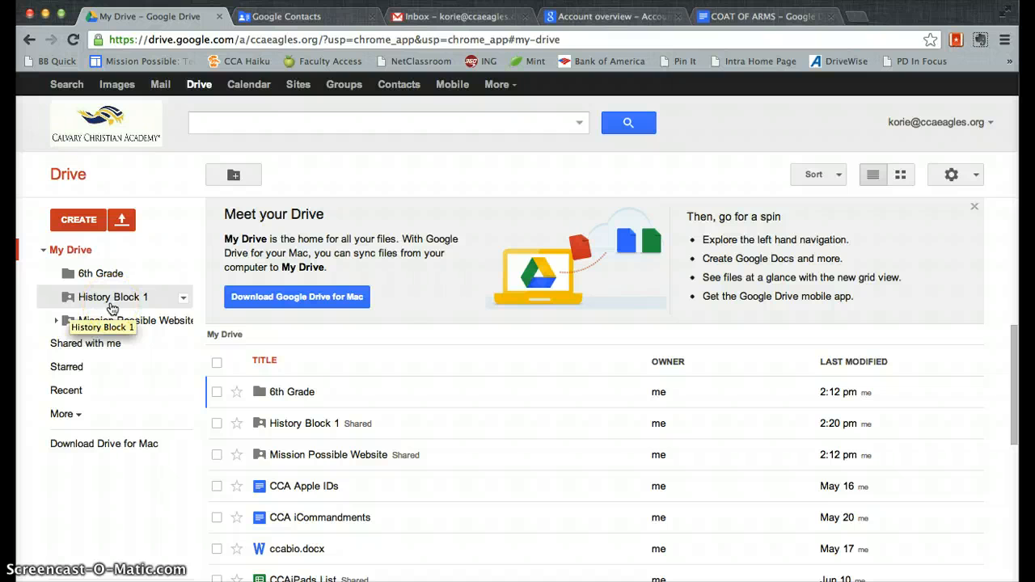
{"action": "left_click", "coordinate": [105, 349]}
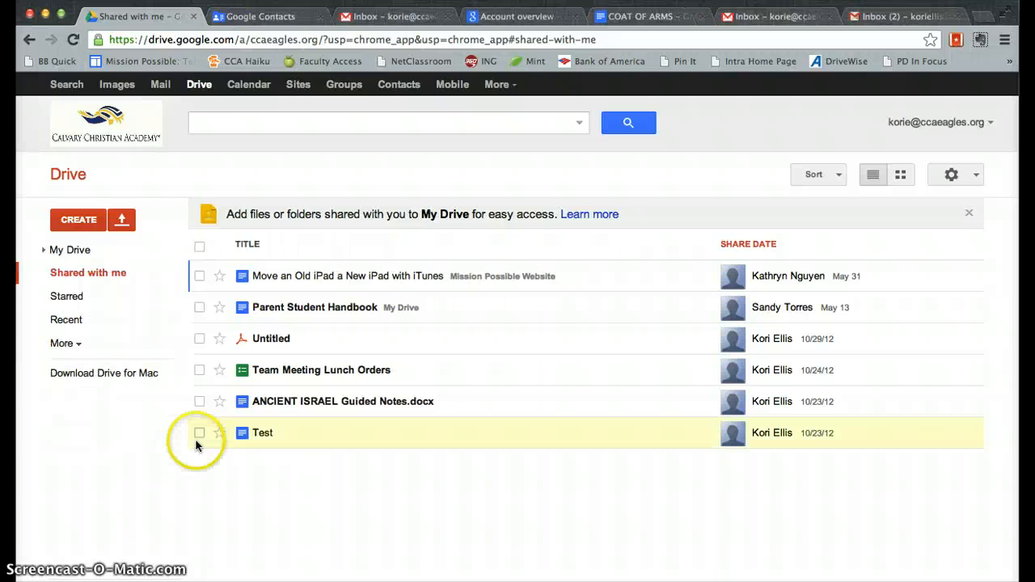
{"action": "left_click", "coordinate": [261, 434]}
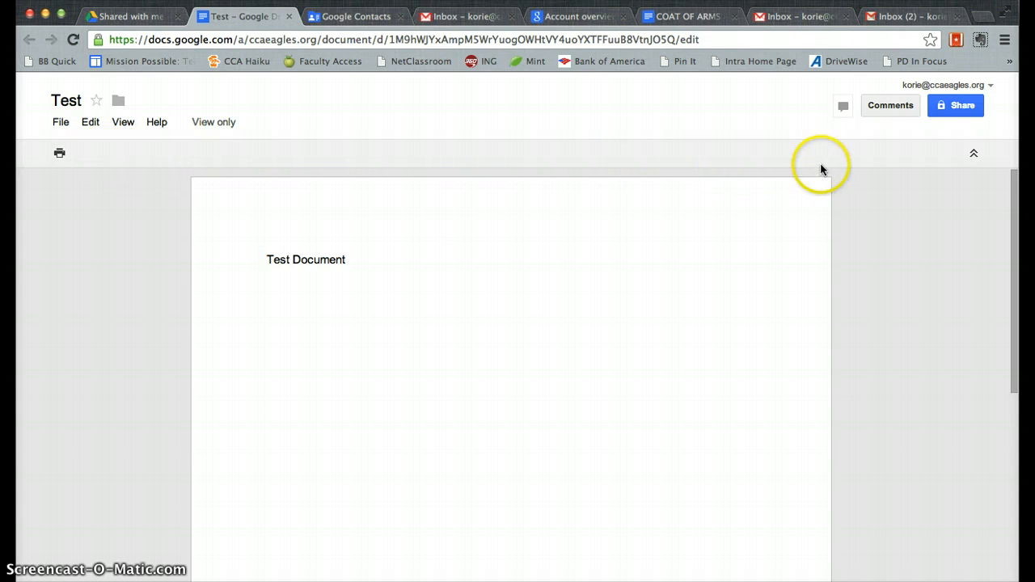
Step: Make a copy of the Test document named 'Test - ' followed by the student's name
{"action": "scroll", "coordinate": [397, 332], "scroll_direction": "down", "scroll_amount": 5}
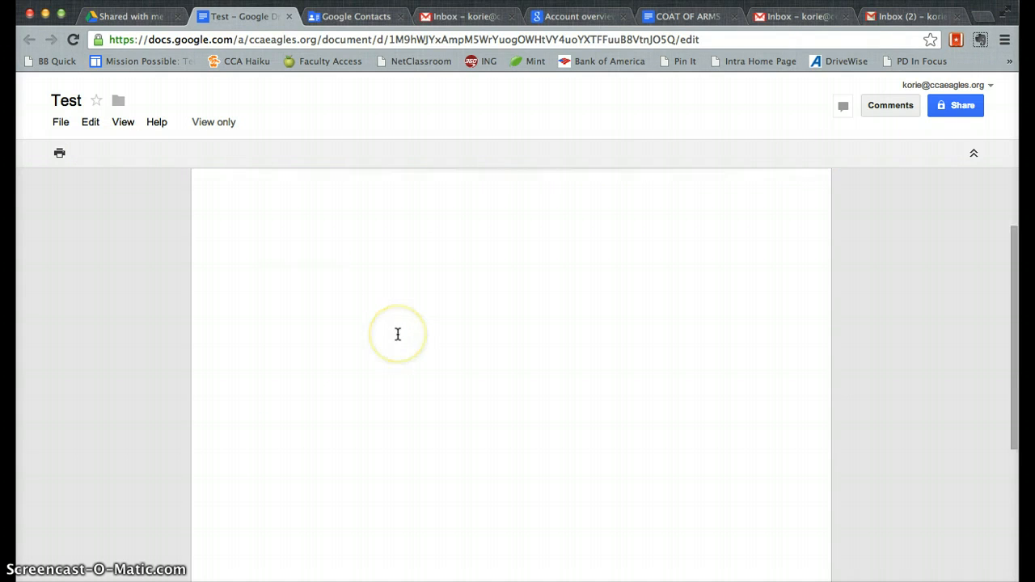
{"action": "scroll", "coordinate": [397, 334], "scroll_direction": "up", "scroll_amount": 5}
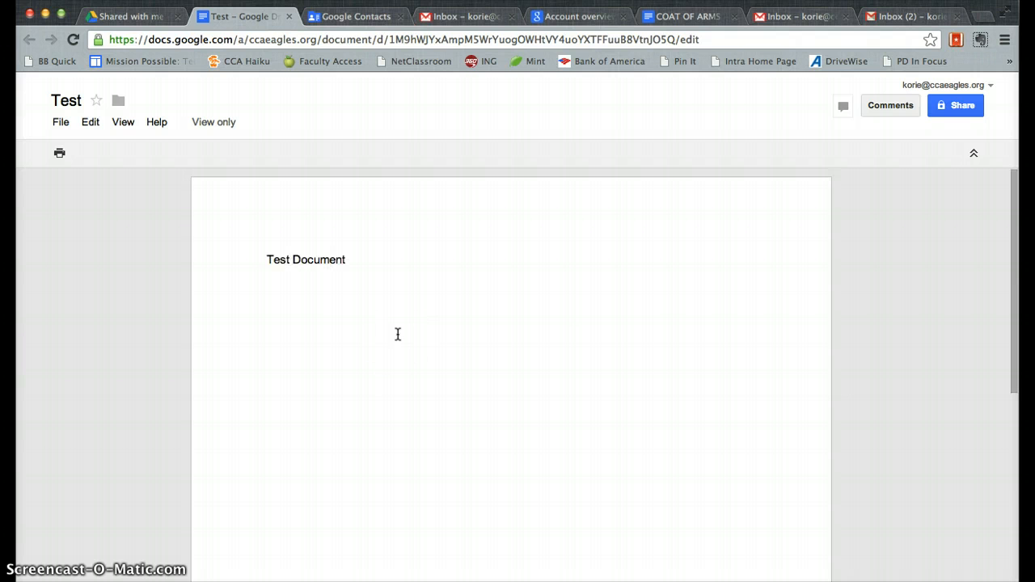
{"action": "left_click", "coordinate": [208, 356]}
{"action": "left_click", "coordinate": [350, 322]}
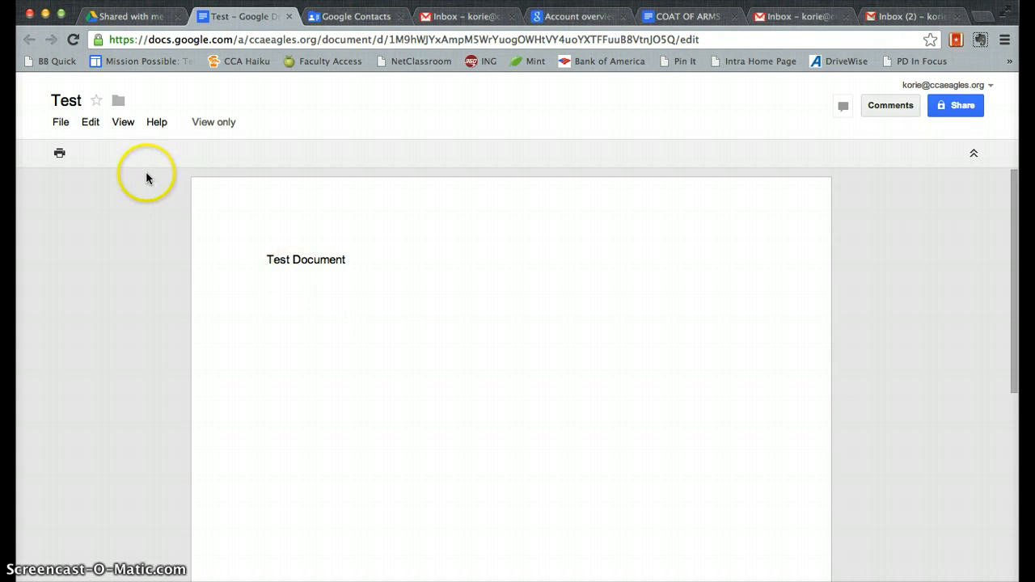
{"action": "left_click", "coordinate": [57, 123]}
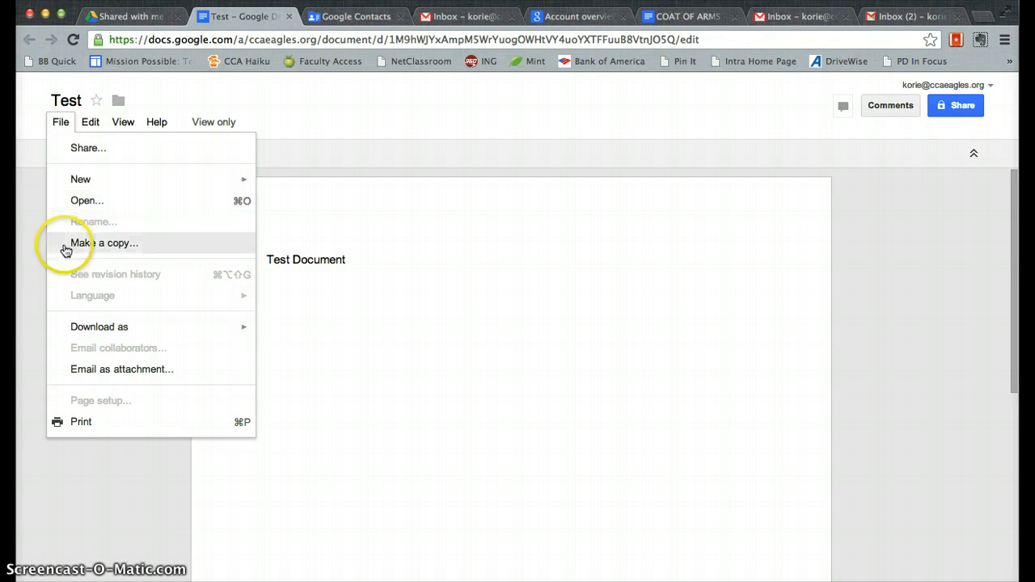
{"action": "left_click", "coordinate": [67, 245]}
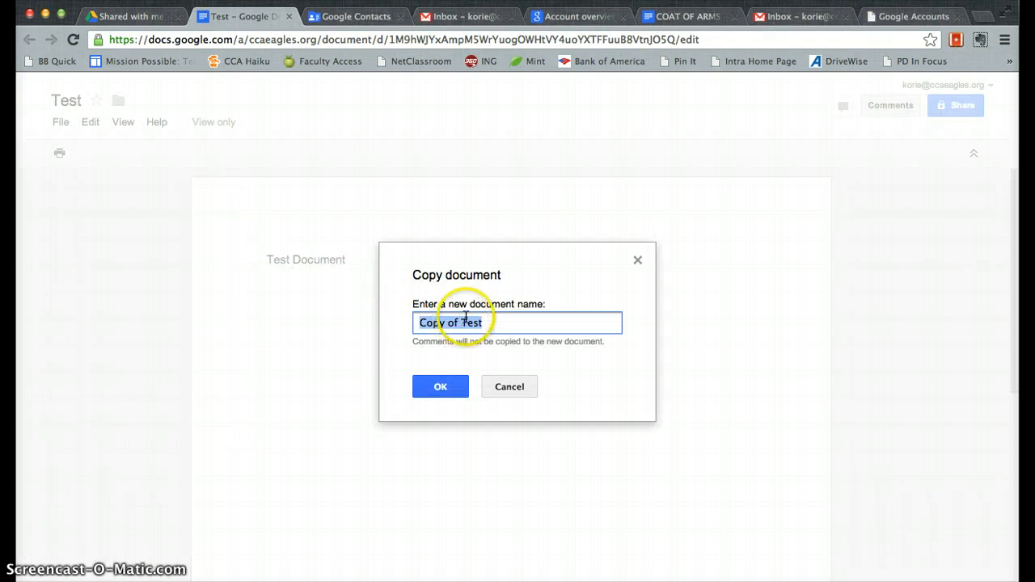
{"action": "type", "text": "Tst"}
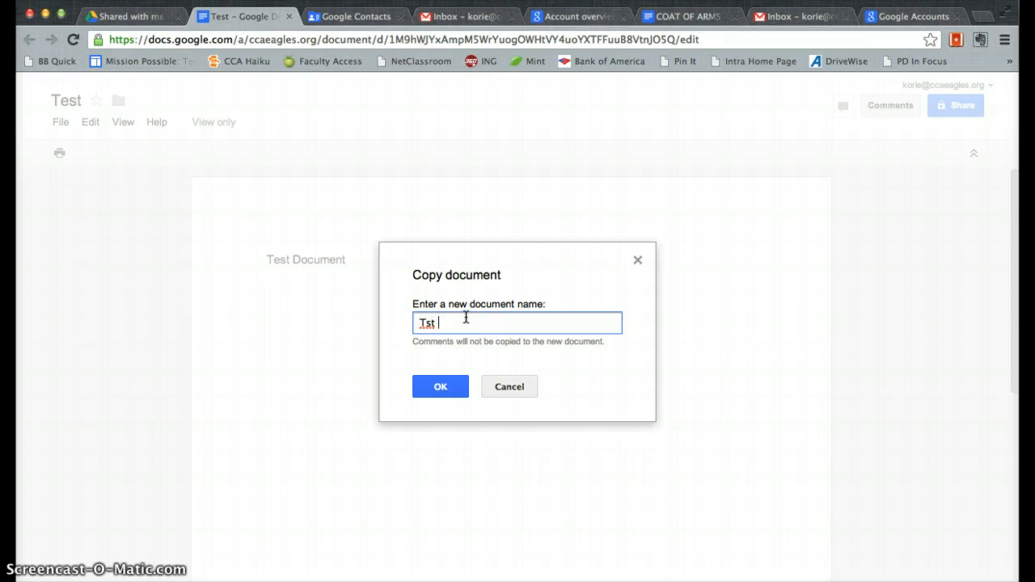
{"action": "key", "text": "BackSpace"}
{"action": "key", "text": "BackSpace"}
{"action": "key", "text": "BackSpace"}
{"action": "left_click", "coordinate": [430, 387]}
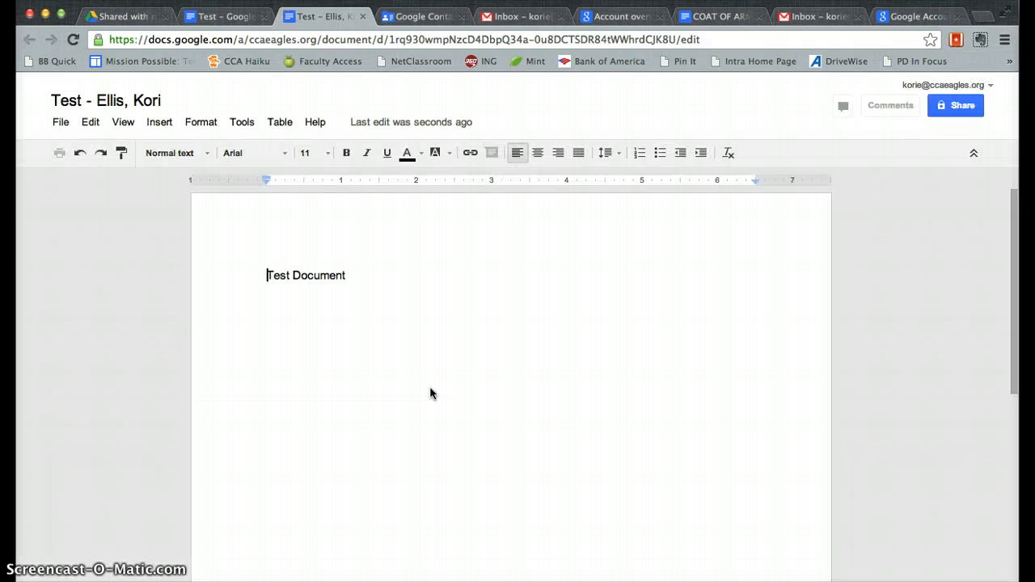
Step: Type two lines of filler text below the 'Test Document' heading
{"action": "double_click", "coordinate": [372, 356]}
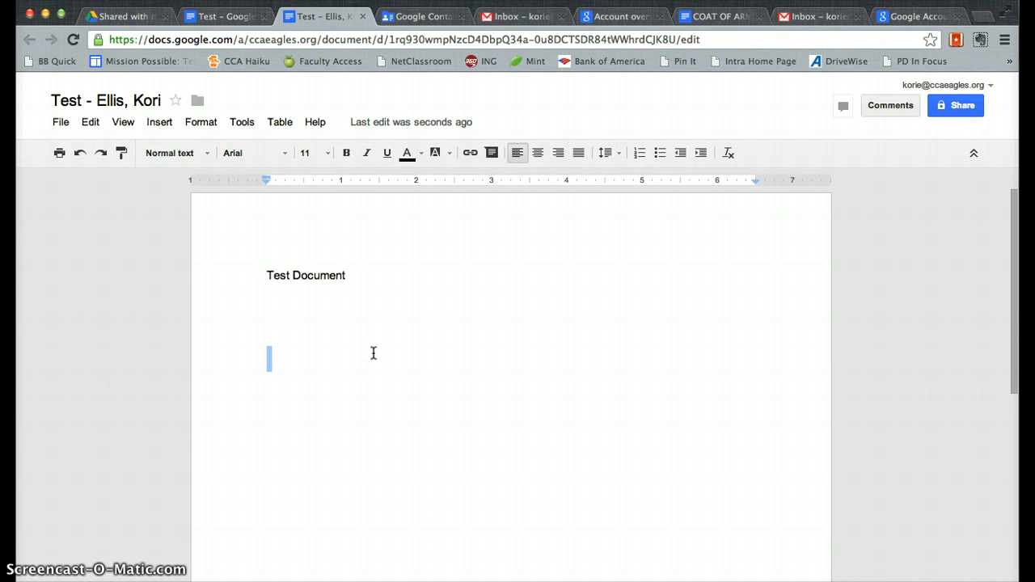
{"action": "type", "text": "jfkdjksjfkdjks;fjdk"}
{"action": "key", "text": "Return"}
{"action": "key", "text": "Return"}
{"action": "key", "text": "Return"}
{"action": "key", "text": "Return"}
{"action": "key", "text": "Return"}
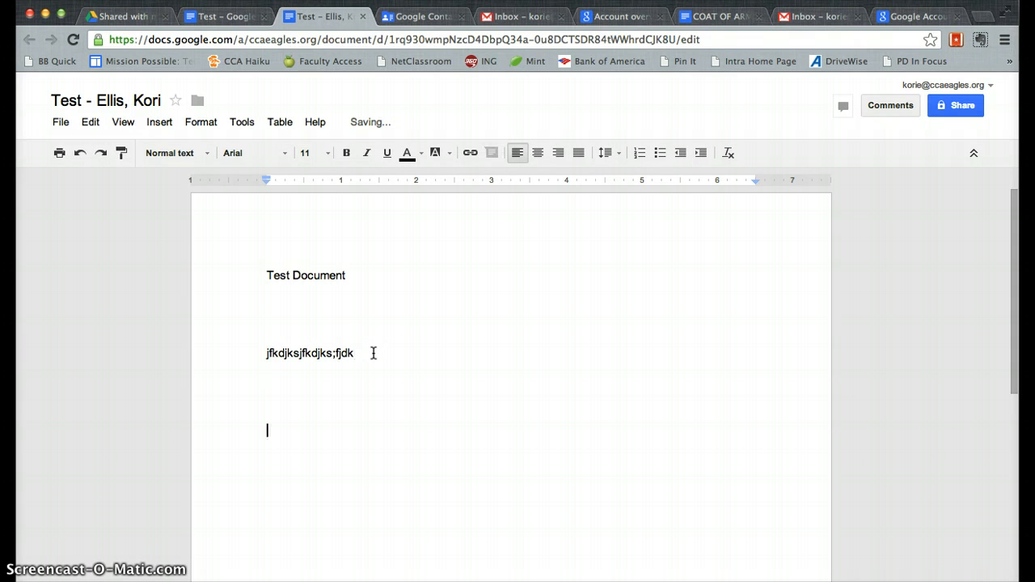
{"action": "type", "text": "jfkdljksj;fkdl;jskfd;"}
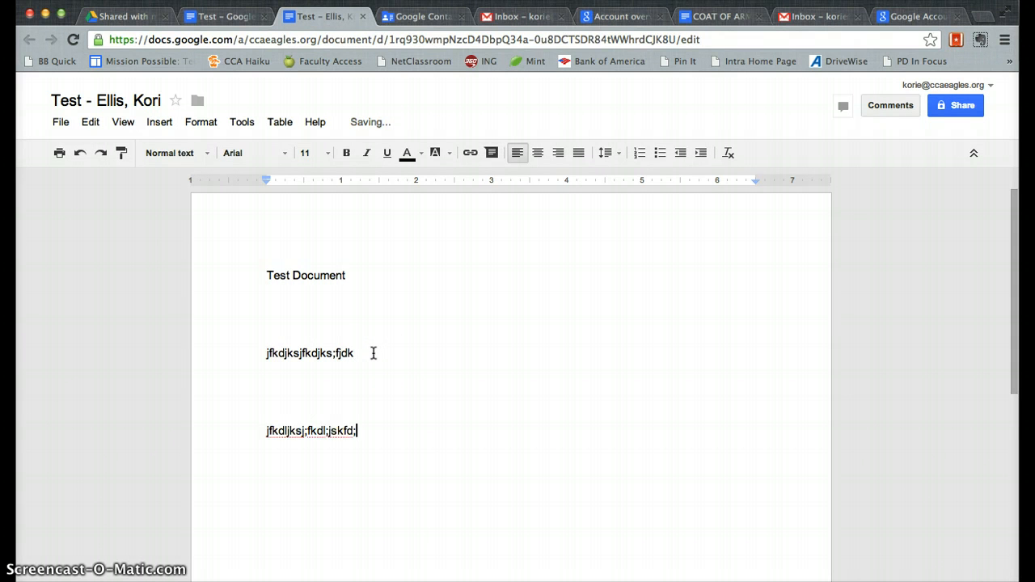
Step: Review the copy's sharing and permission options, then cancel so it stays private
{"action": "left_click", "coordinate": [958, 106]}
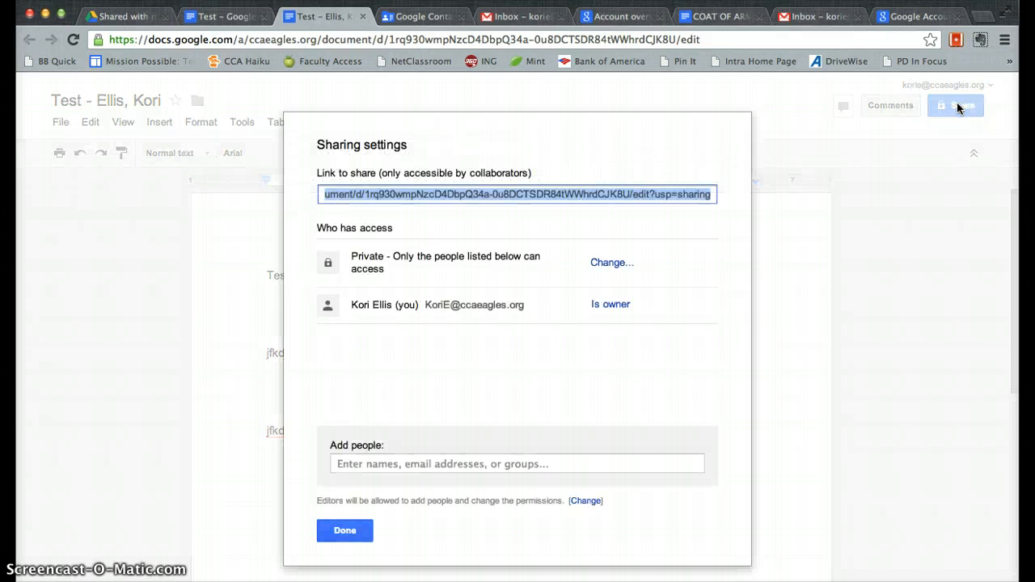
{"action": "left_click", "coordinate": [418, 464]}
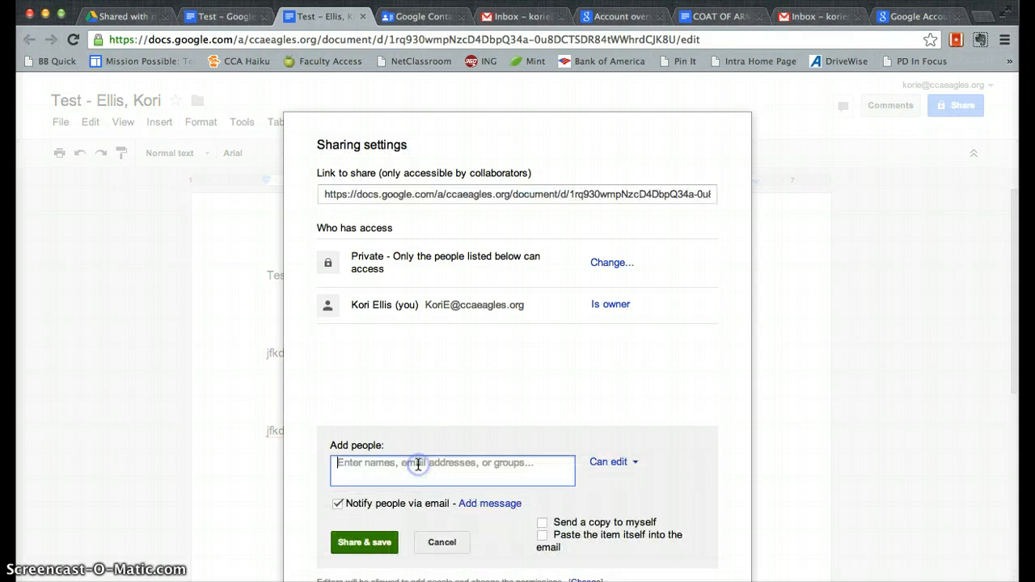
{"action": "left_click", "coordinate": [614, 462]}
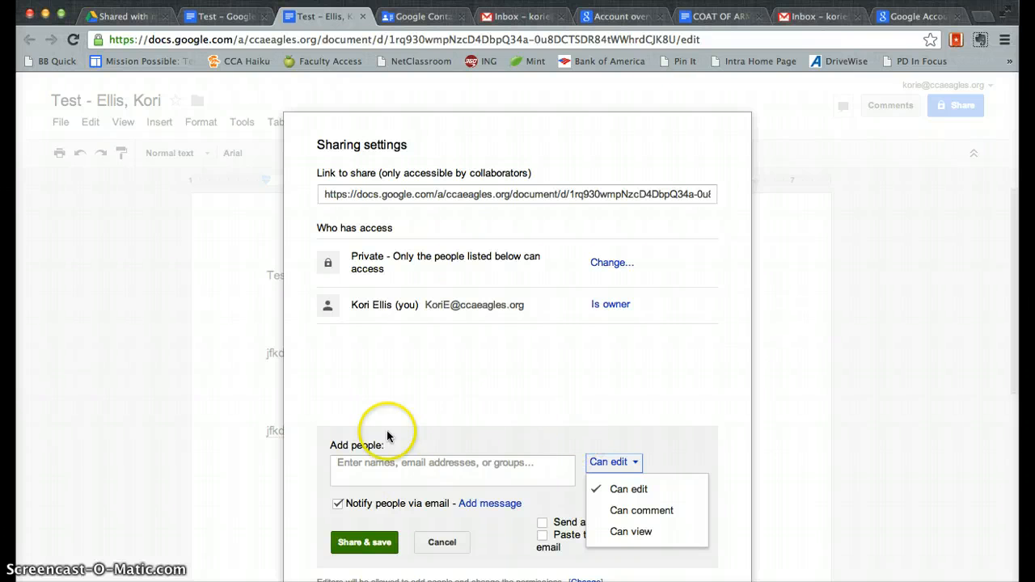
{"action": "left_click", "coordinate": [442, 542]}
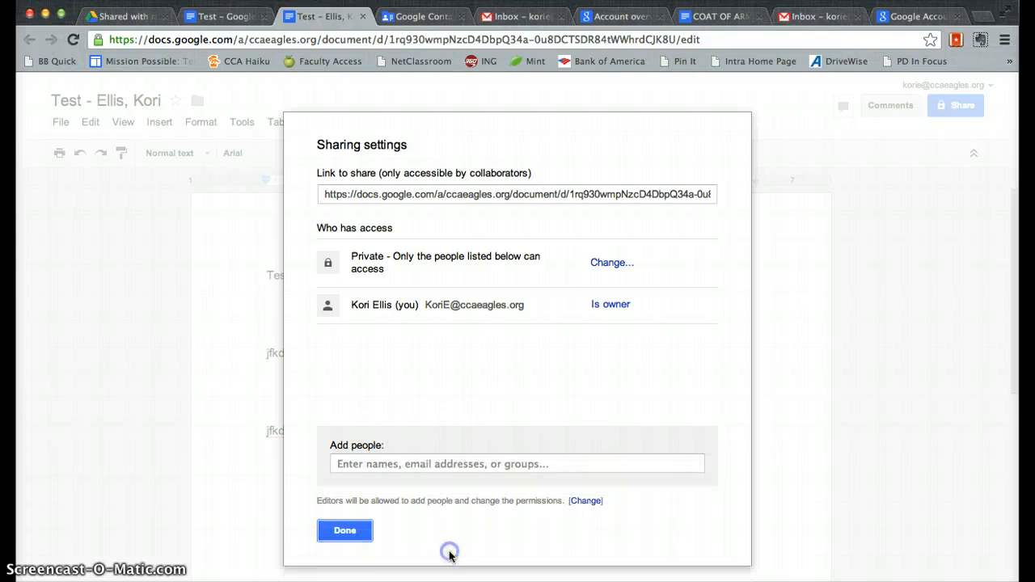
{"action": "left_click", "coordinate": [346, 531]}
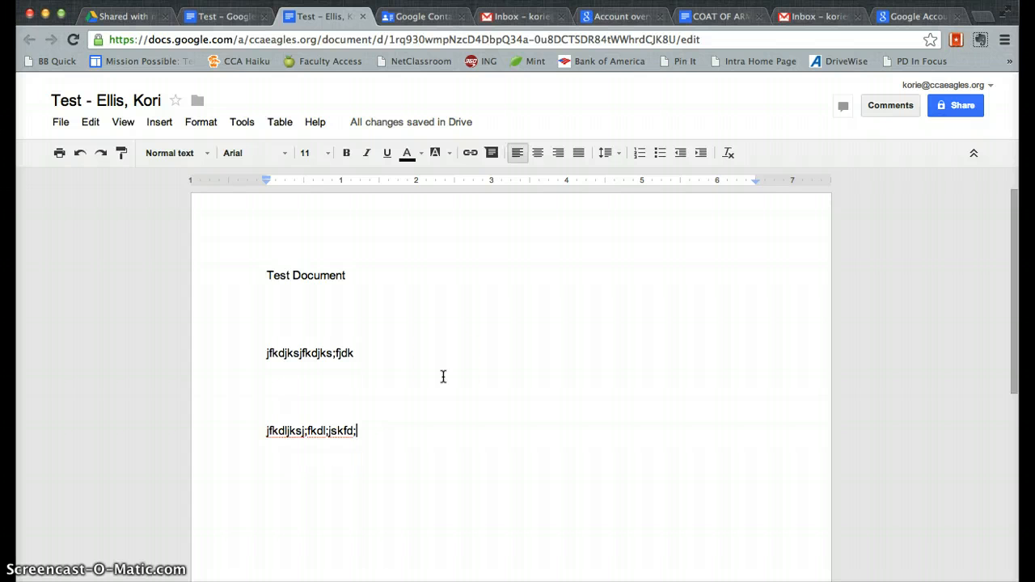
Step: Back in Drive, create a new blank Google document from the CREATE menu
{"action": "left_click", "coordinate": [121, 16]}
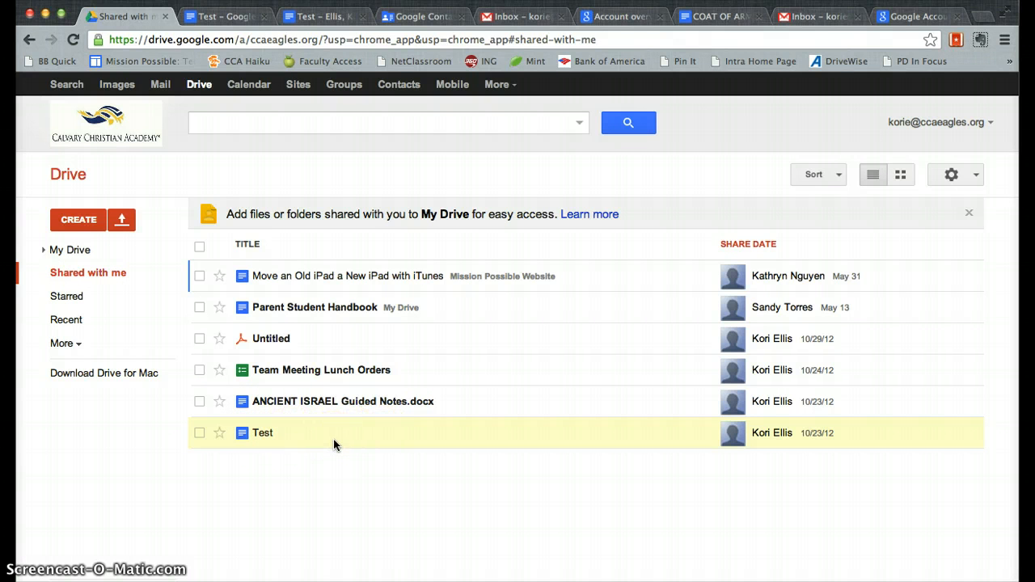
{"action": "left_click", "coordinate": [273, 437]}
{"action": "left_click", "coordinate": [45, 253]}
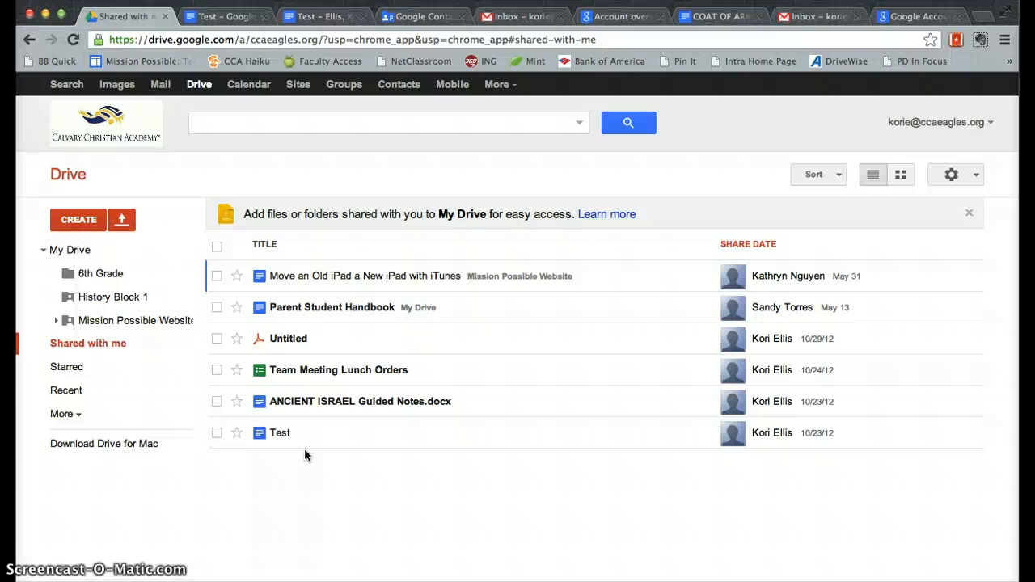
{"action": "mouse_move", "coordinate": [185, 272]}
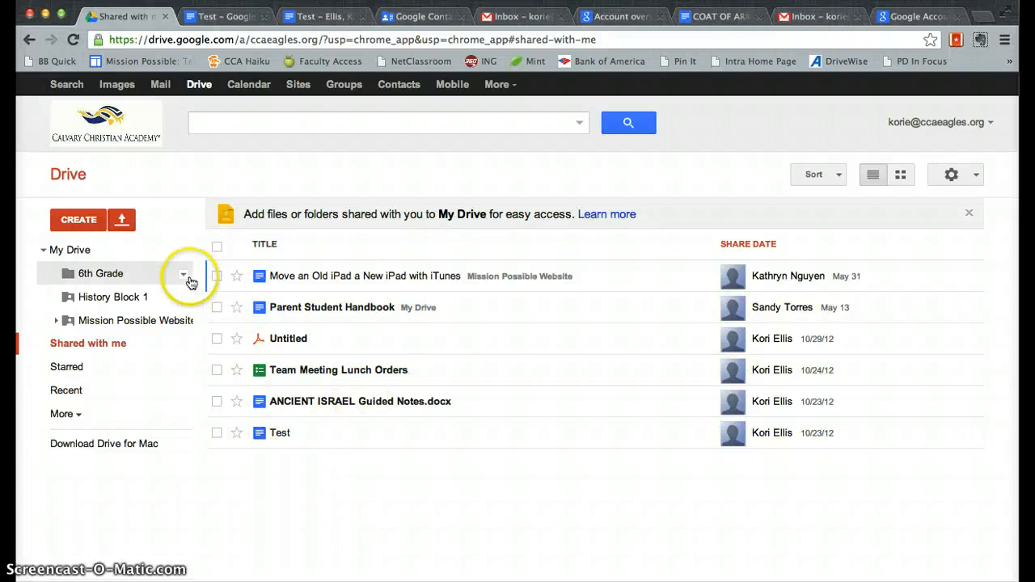
{"action": "left_click", "coordinate": [79, 219]}
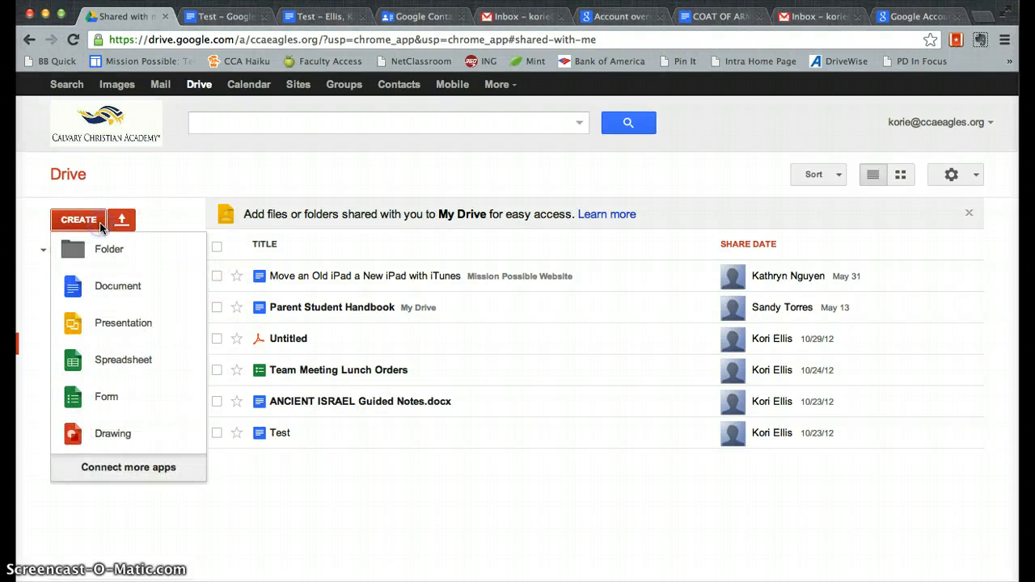
{"action": "left_click", "coordinate": [118, 286]}
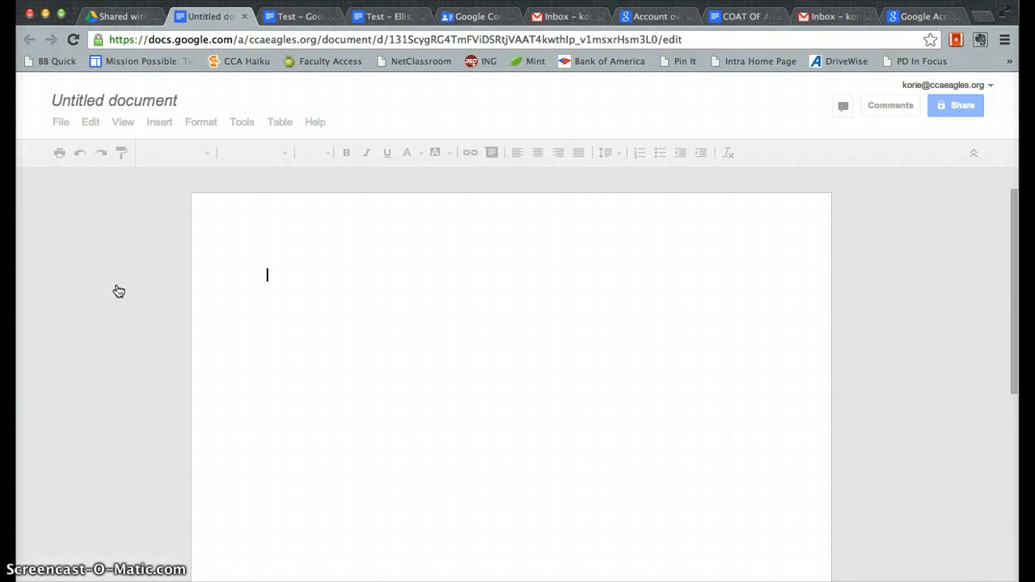
Step: Rename the untitled document to 'Group Assignment - ' followed by two students' surnames
{"action": "left_click", "coordinate": [111, 101]}
{"action": "type", "text": "Gr"}
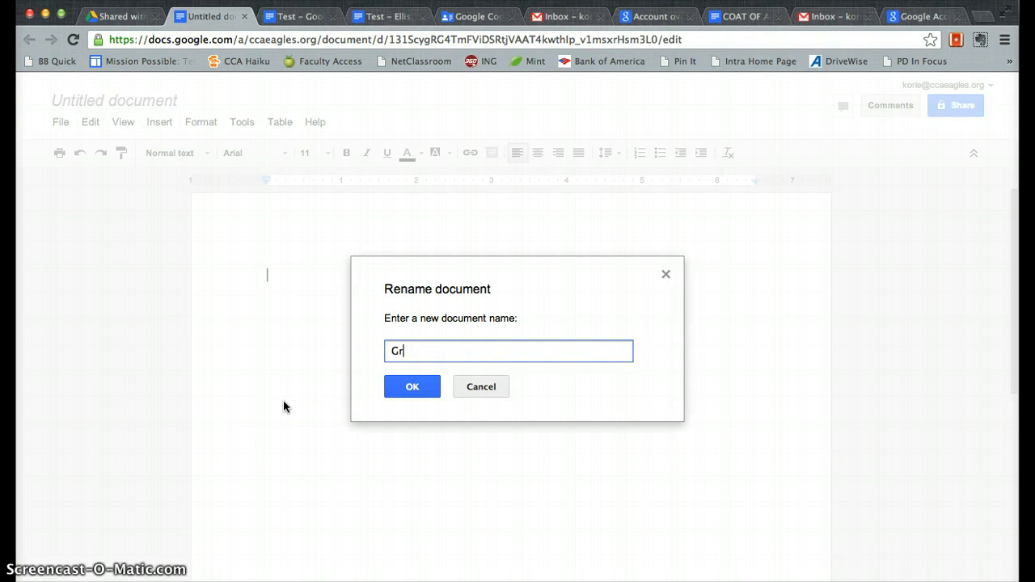
{"action": "type", "text": "oup Assignment - elli"}
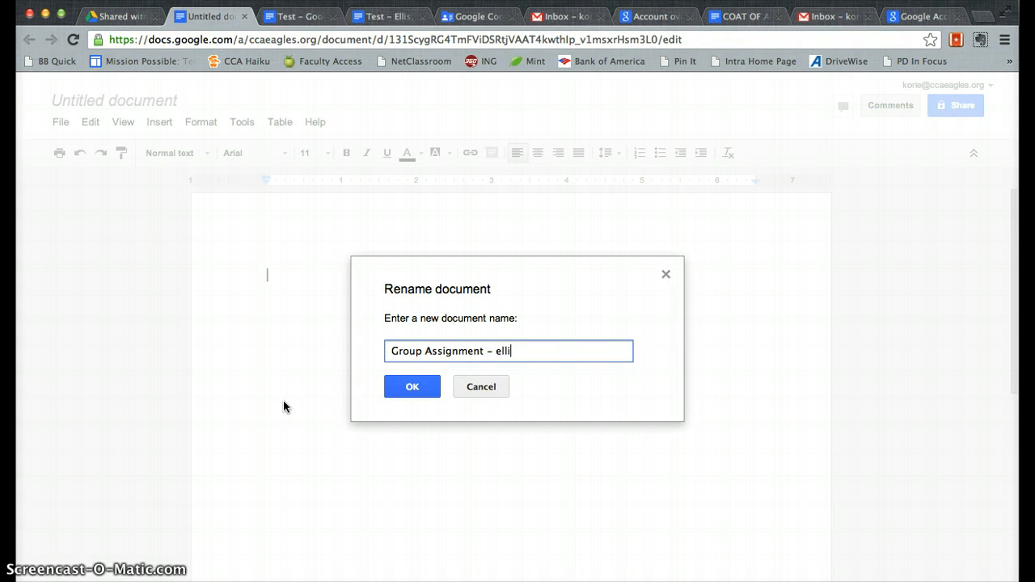
{"action": "key", "text": "BackSpace"}
{"action": "key", "text": "BackSpace"}
{"action": "type", "text": "lis & Jones"}
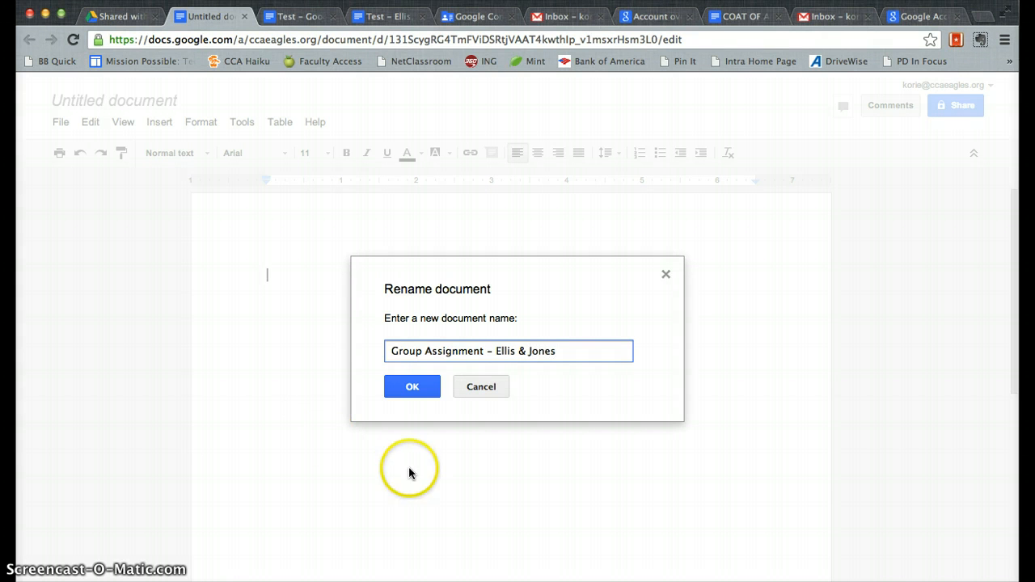
{"action": "left_click", "coordinate": [412, 402]}
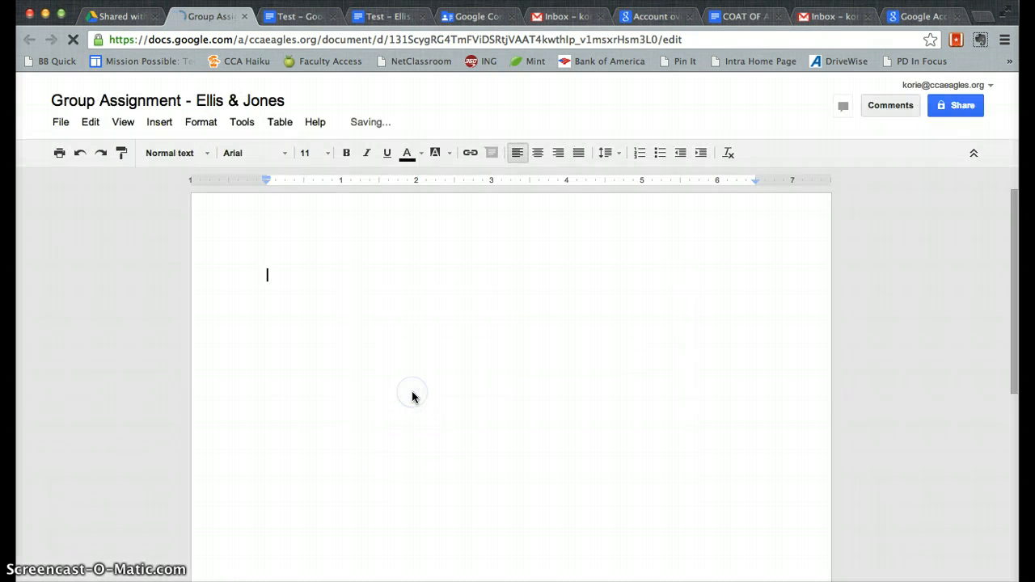
Step: Start adding a collaborator's e-mail, then discard it and close sharing, keeping the document private
{"action": "left_click", "coordinate": [940, 108]}
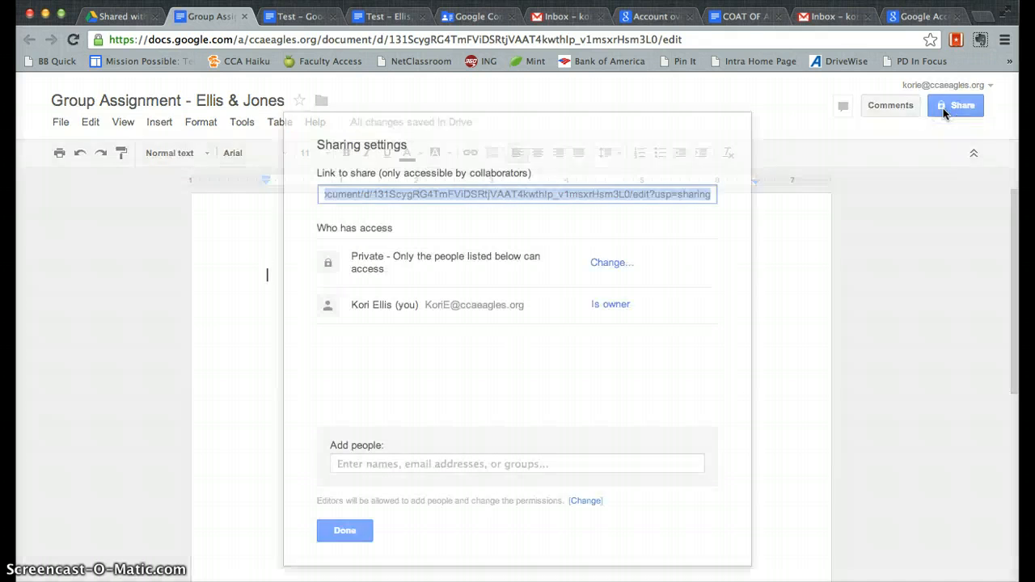
{"action": "left_click", "coordinate": [435, 463]}
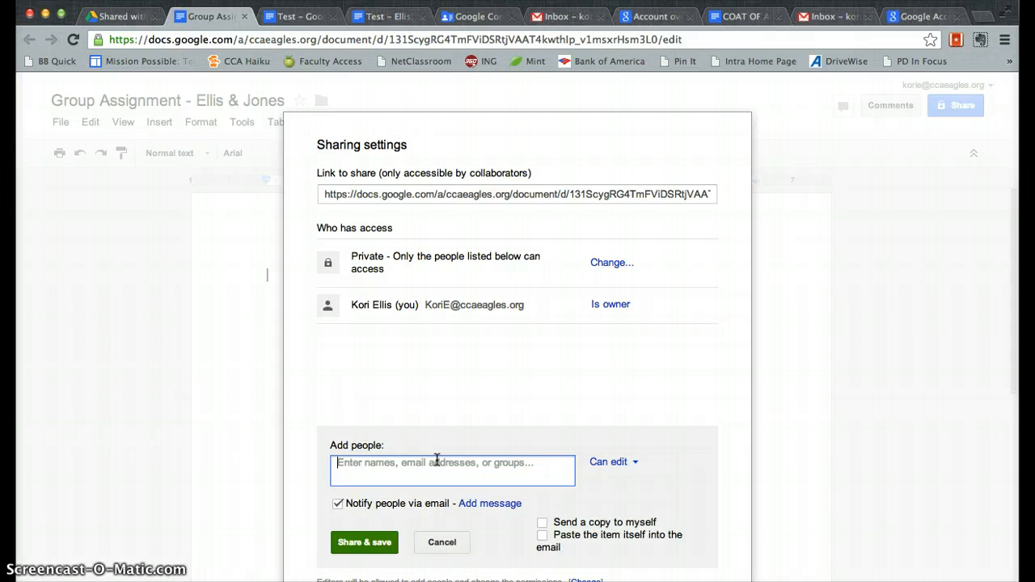
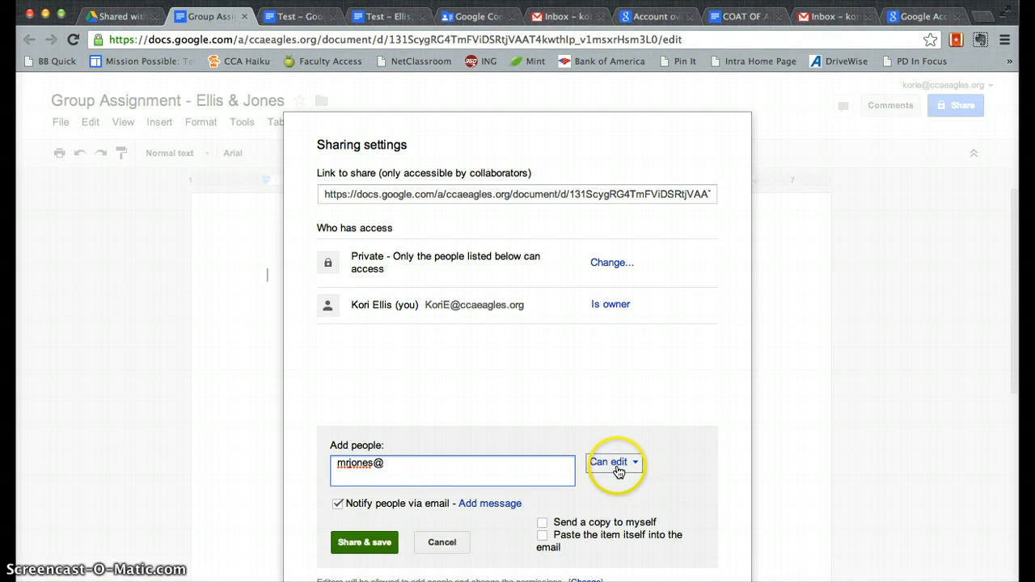
{"action": "left_click", "coordinate": [494, 478]}
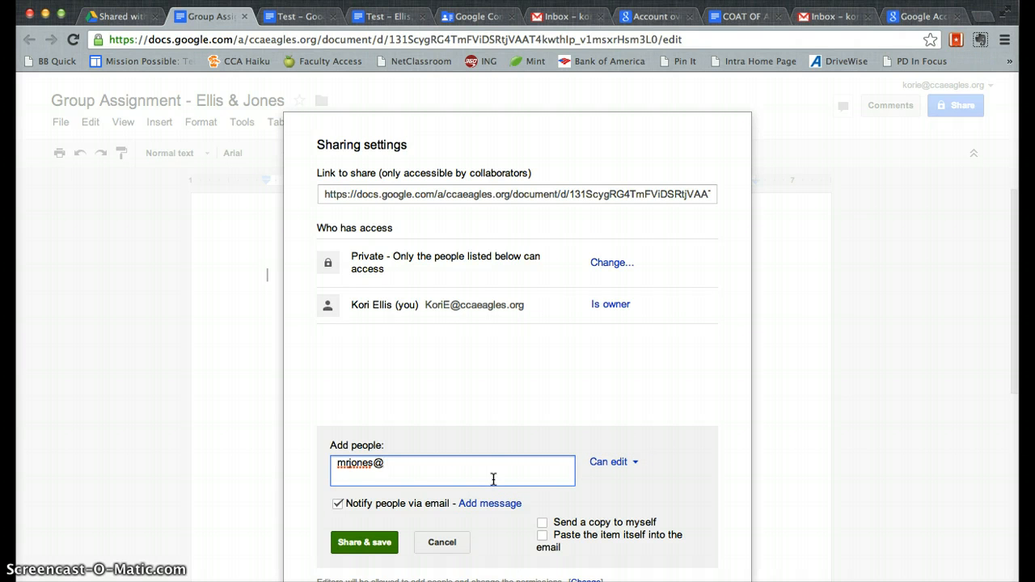
{"action": "left_click", "coordinate": [445, 543]}
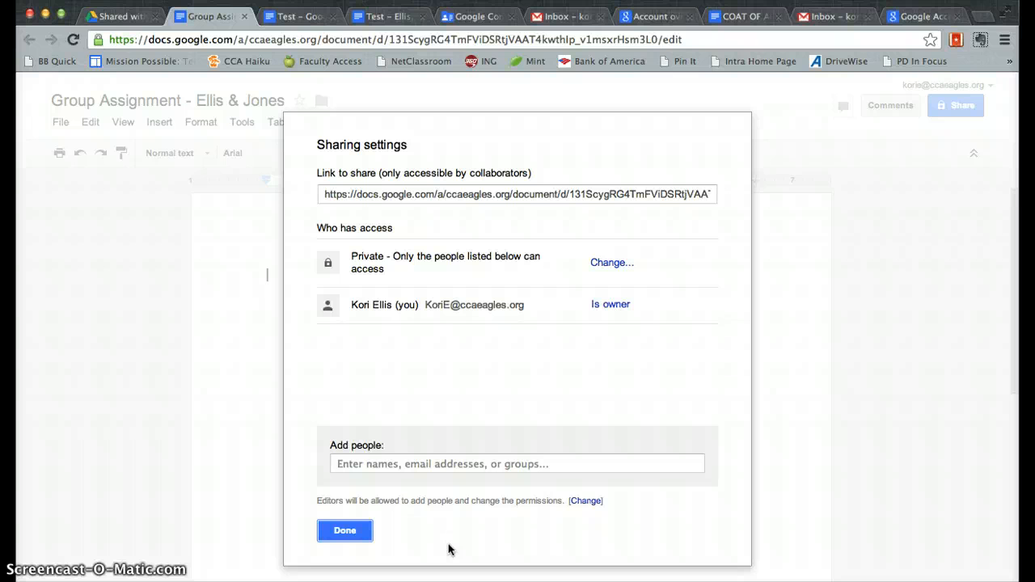
{"action": "left_click", "coordinate": [346, 531]}
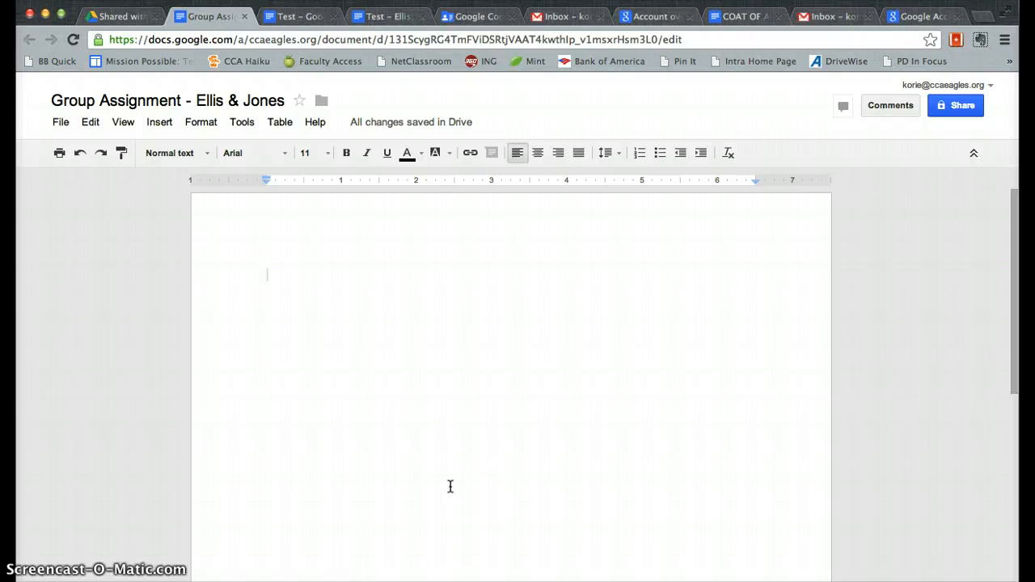
Step: Glance at the Mission Possible Website folder's sharing menu, then open Parent Student Handbook
{"action": "left_click", "coordinate": [125, 19]}
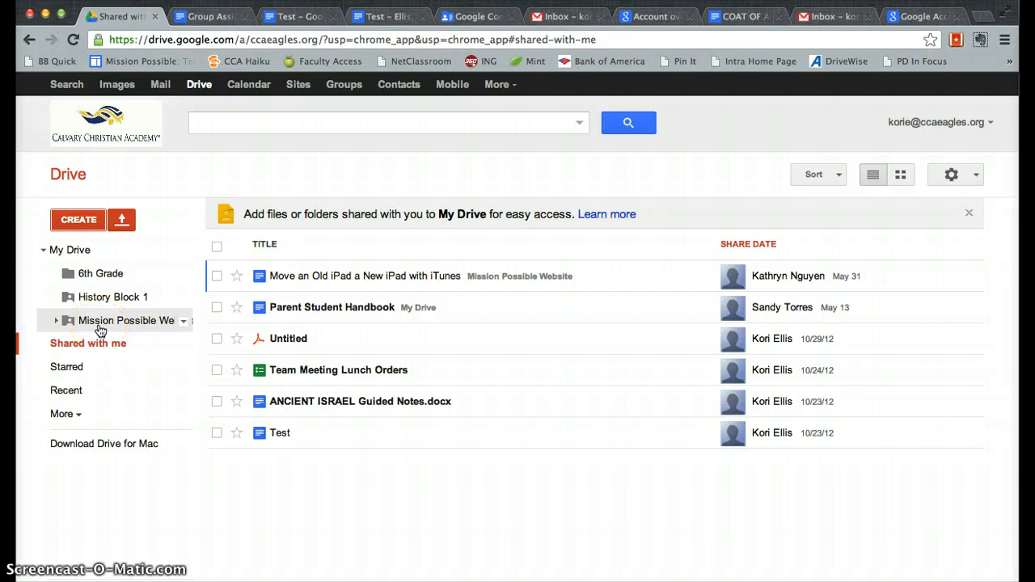
{"action": "left_click", "coordinate": [183, 321]}
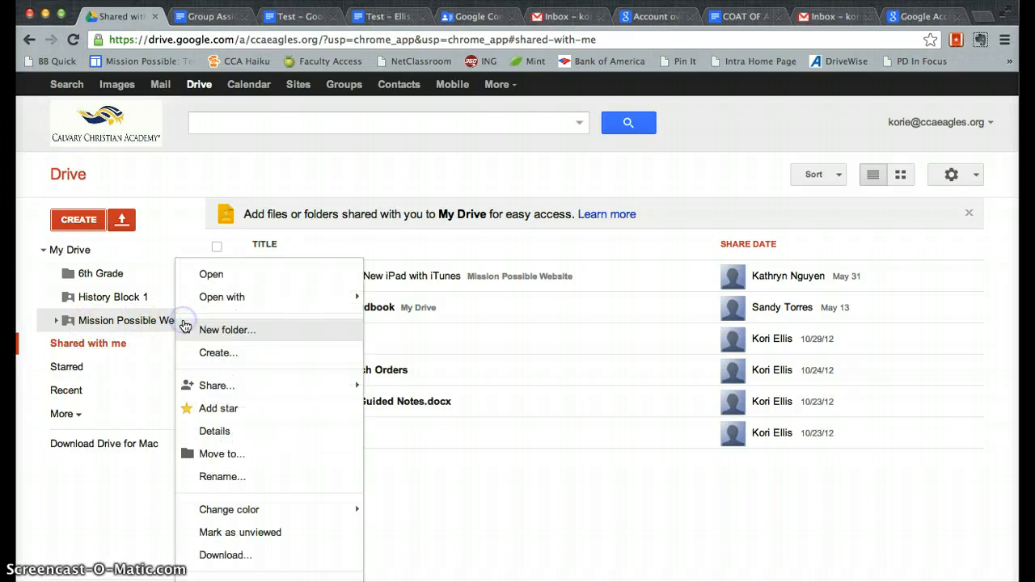
{"action": "left_click", "coordinate": [244, 387]}
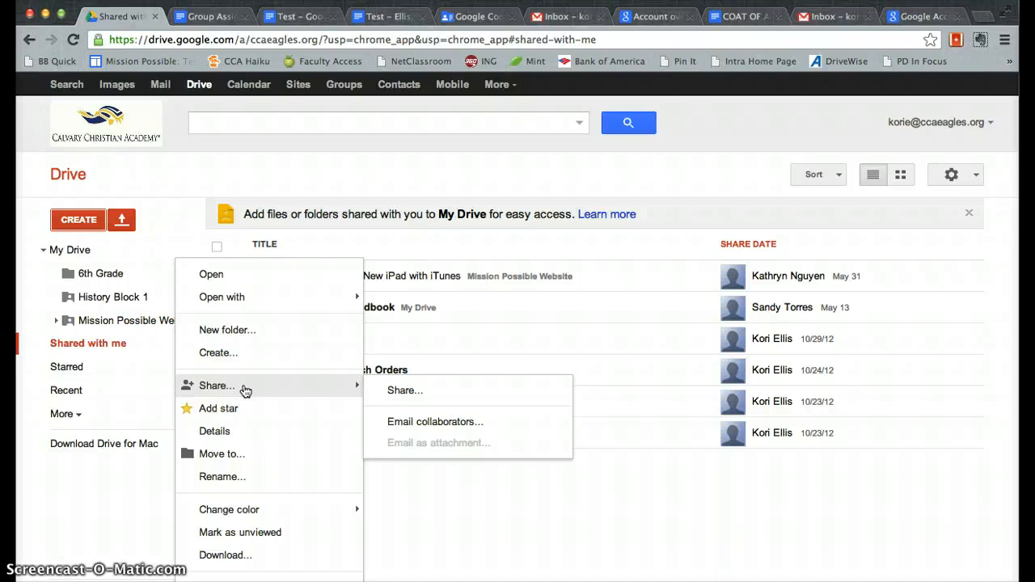
{"action": "left_click", "coordinate": [44, 252]}
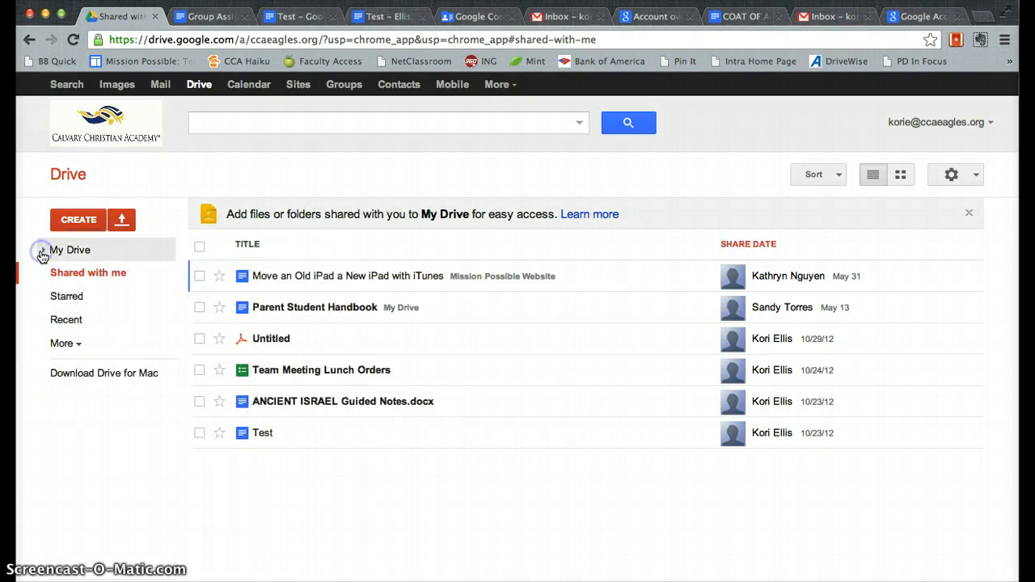
{"action": "left_click", "coordinate": [316, 314]}
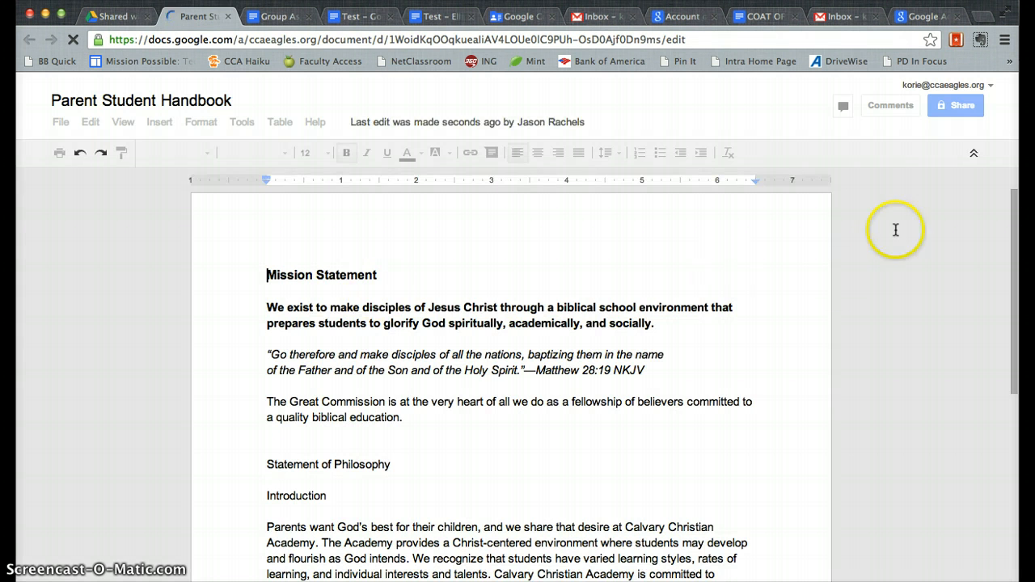
Step: Review the handbook's Who has access list and show its visibility options, currently Private
{"action": "left_click", "coordinate": [959, 108]}
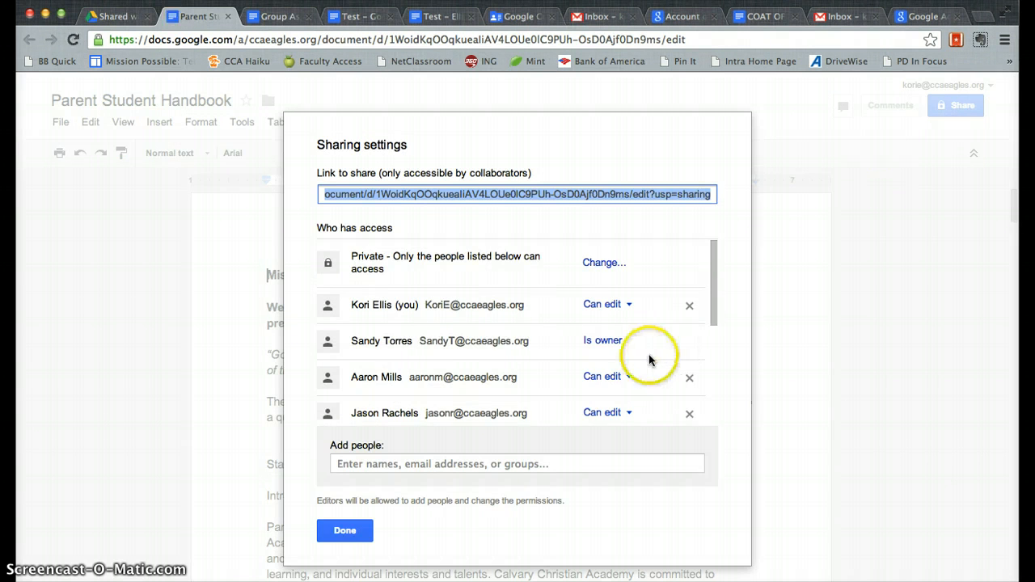
{"action": "scroll", "coordinate": [652, 358], "scroll_direction": "down", "scroll_amount": 4}
{"action": "scroll", "coordinate": [649, 360], "scroll_direction": "down", "scroll_amount": 1}
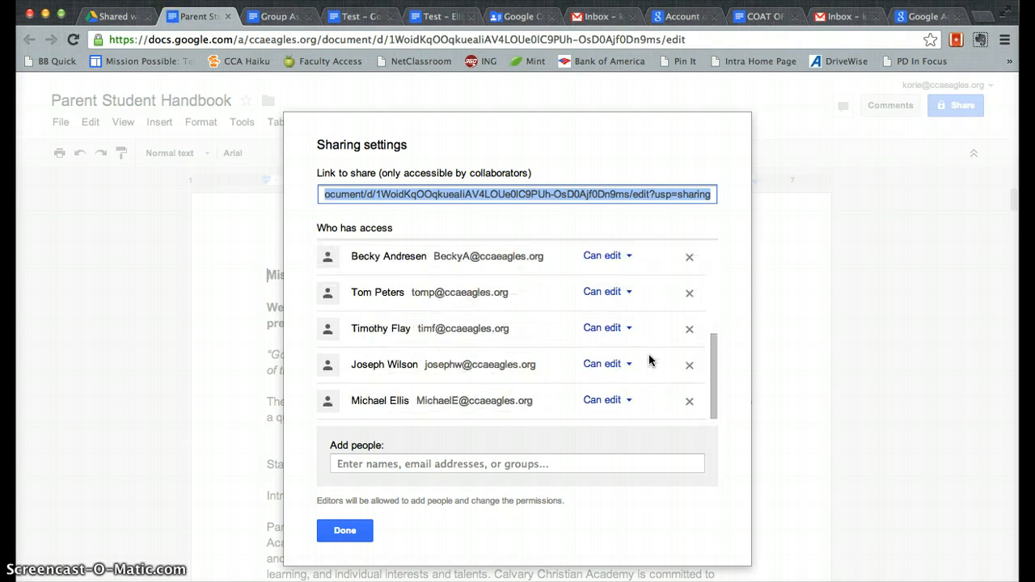
{"action": "scroll", "coordinate": [649, 360], "scroll_direction": "up", "scroll_amount": 5}
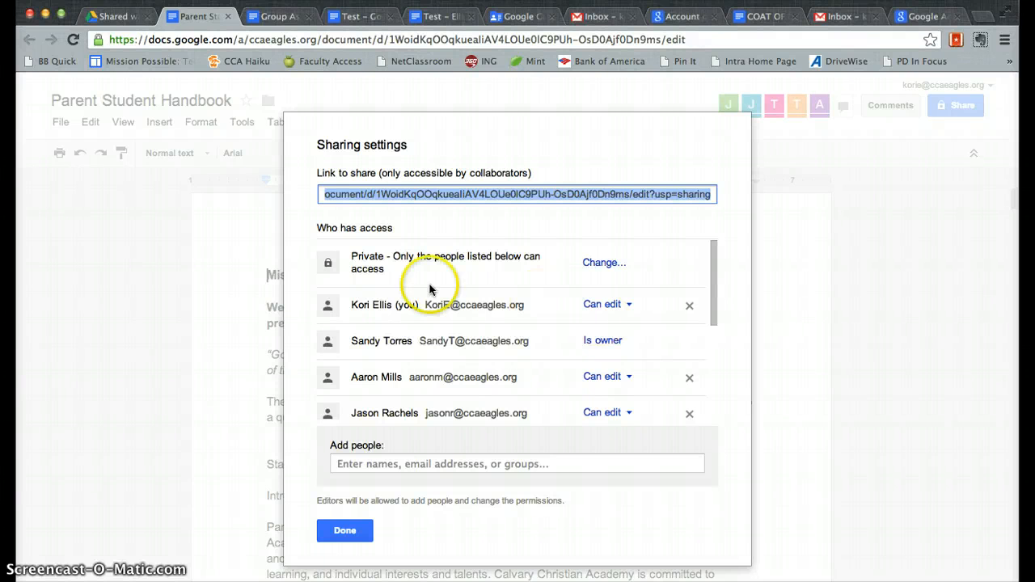
{"action": "left_click", "coordinate": [610, 262]}
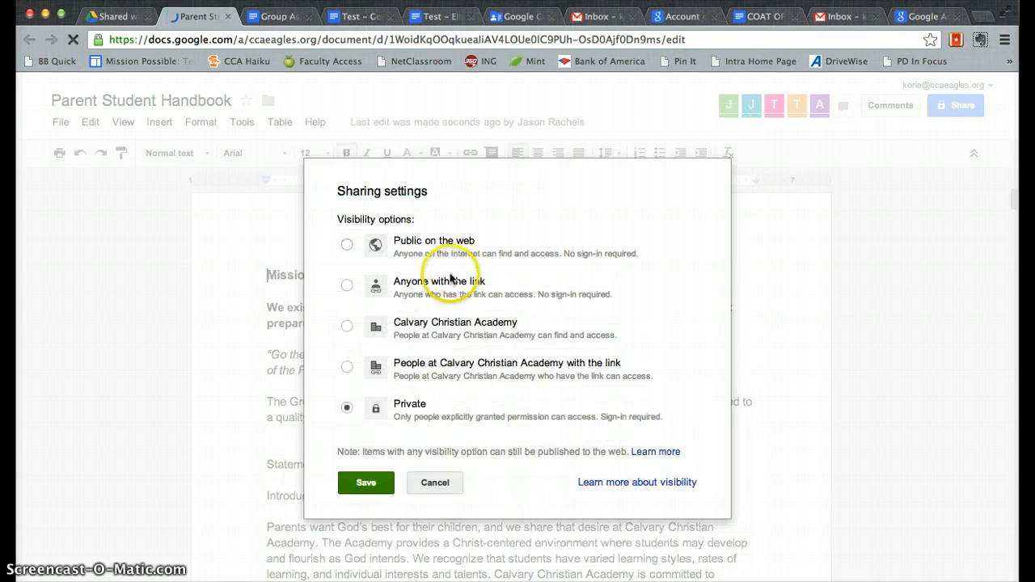
Step: Copy the Parent Student Handbook share link without making it public, then go back to Drive's Shared with me
{"action": "left_click", "coordinate": [341, 286]}
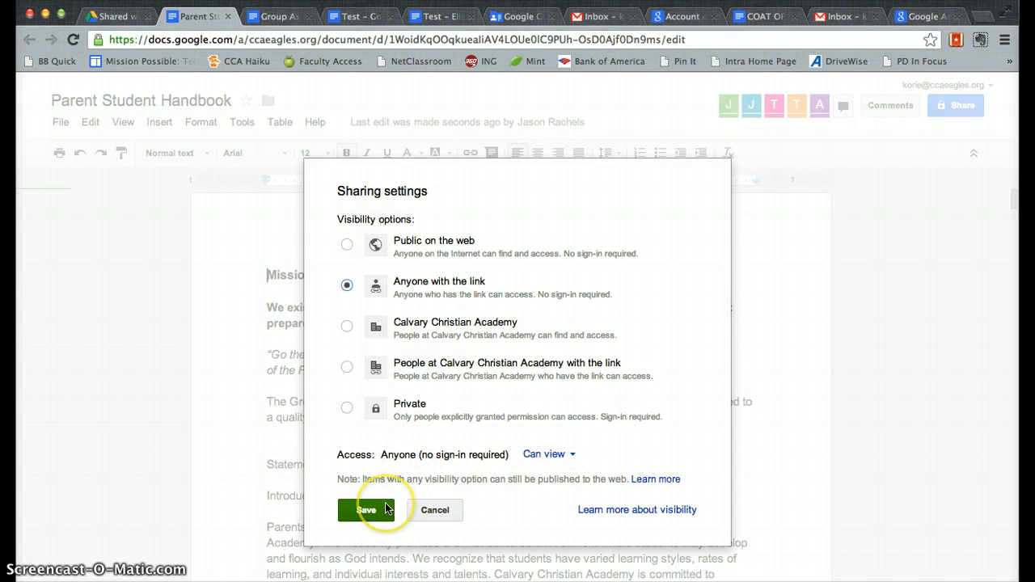
{"action": "left_click", "coordinate": [441, 513]}
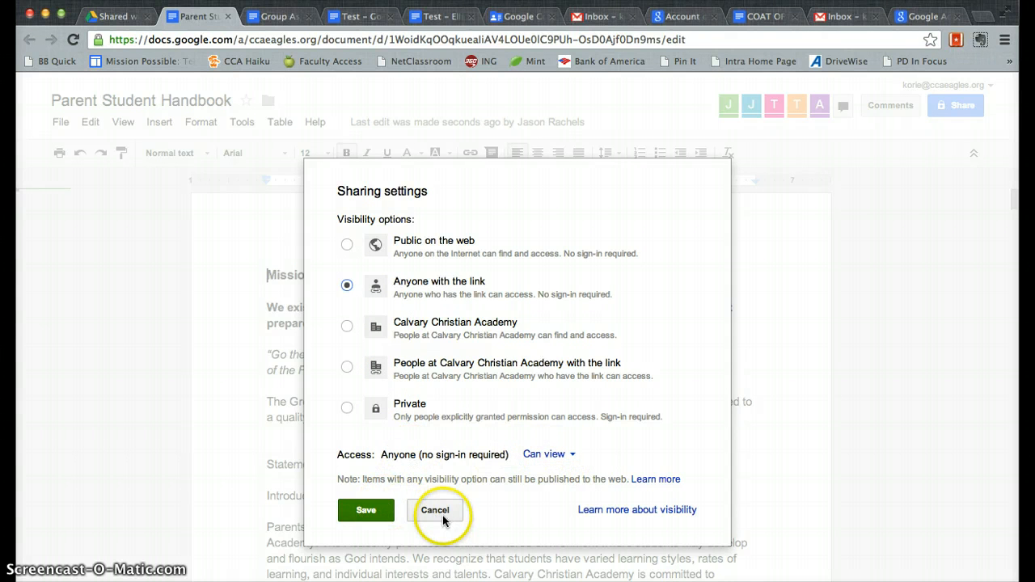
{"action": "left_click", "coordinate": [429, 214]}
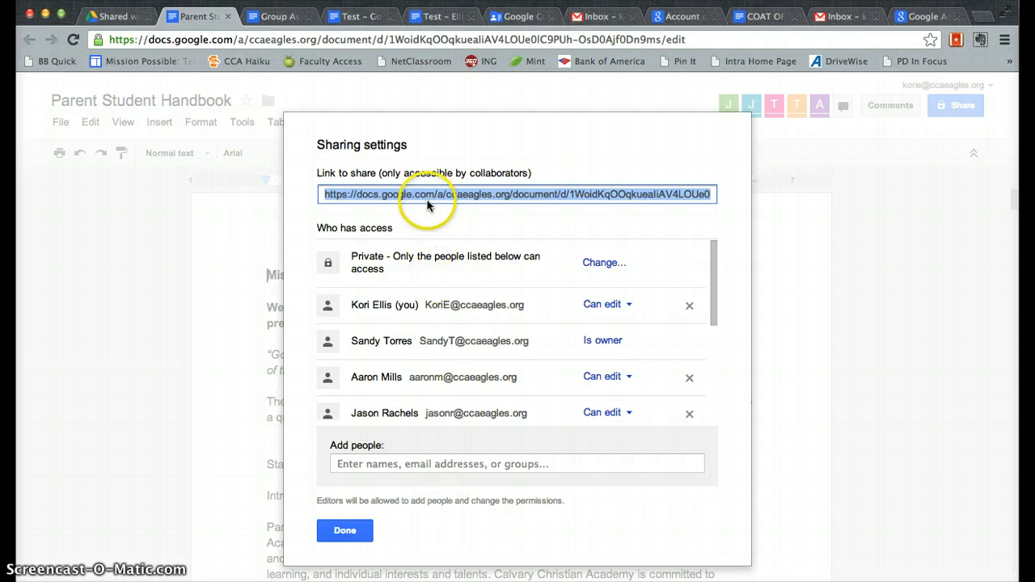
{"action": "right_click", "coordinate": [431, 199]}
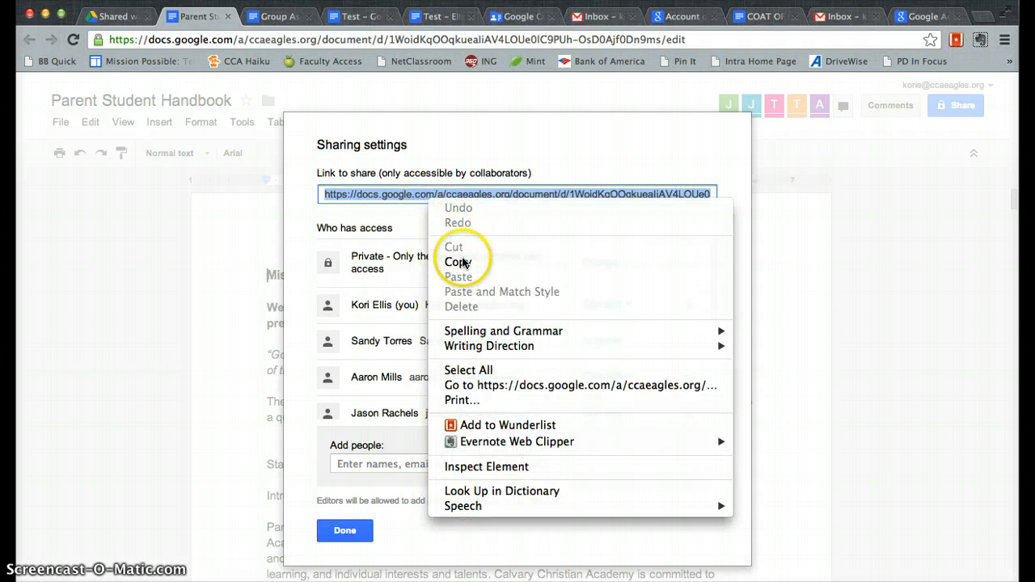
{"action": "left_click", "coordinate": [456, 262]}
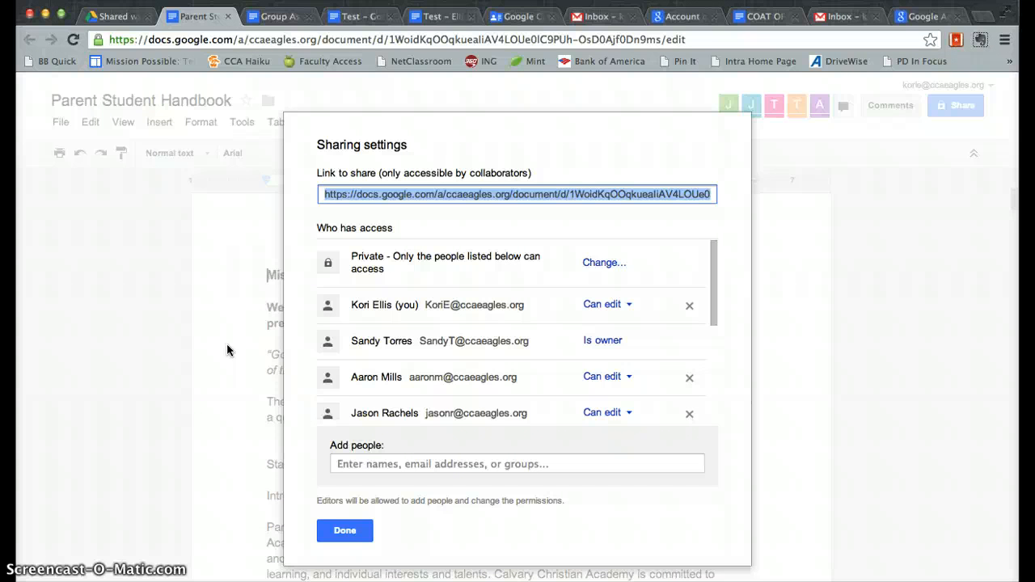
{"action": "left_click", "coordinate": [344, 531]}
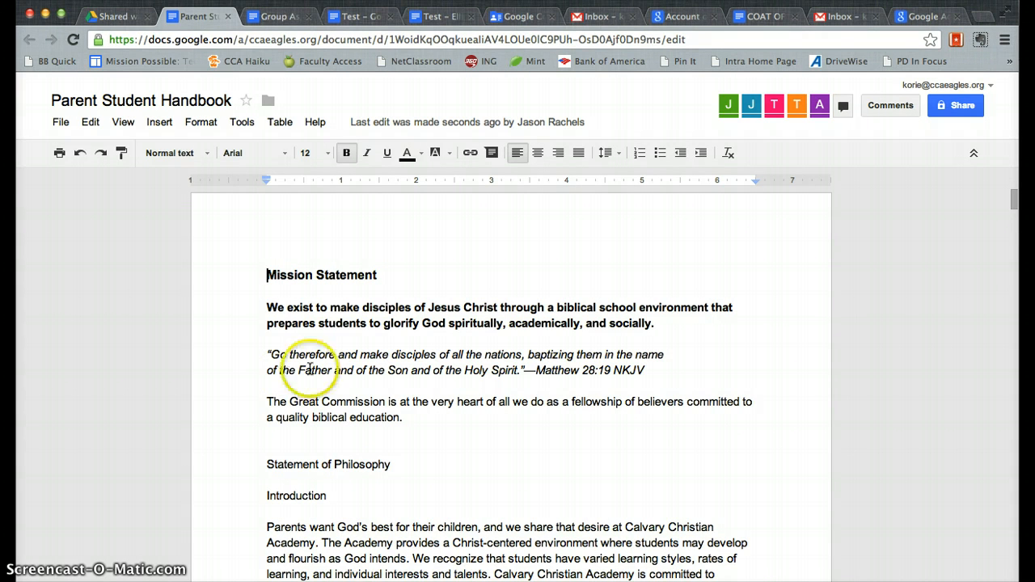
{"action": "left_click", "coordinate": [119, 14]}
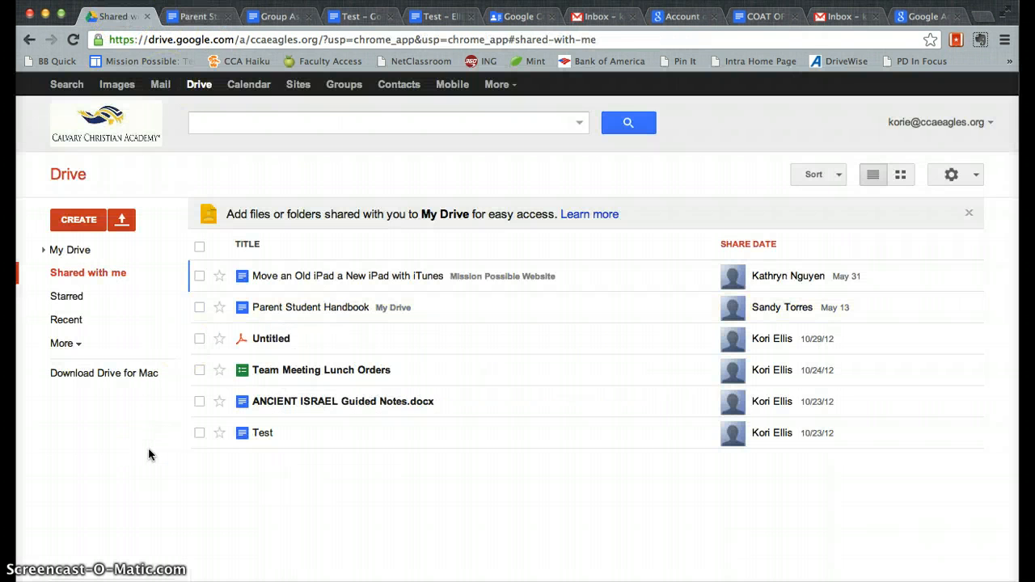